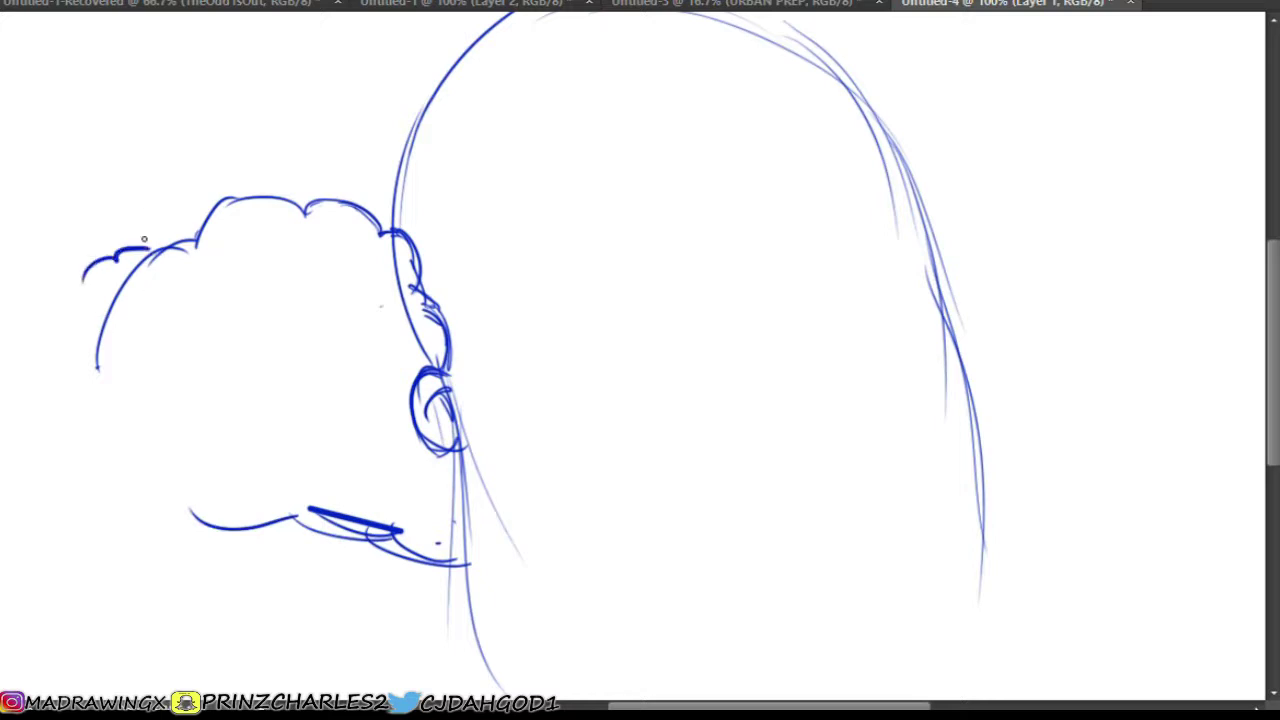
Sketch the scalloped outline of the hair tuft on the left side of the head, closing its lower and outer edges
mouse_move(445, 583)
mouse_down()
mouse_move(319, 516)
mouse_move(191, 503)
mouse_up()
drag(213, 513, 67, 443)
drag(17, 327, 62, 287)
drag(760, 706, 712, 706)
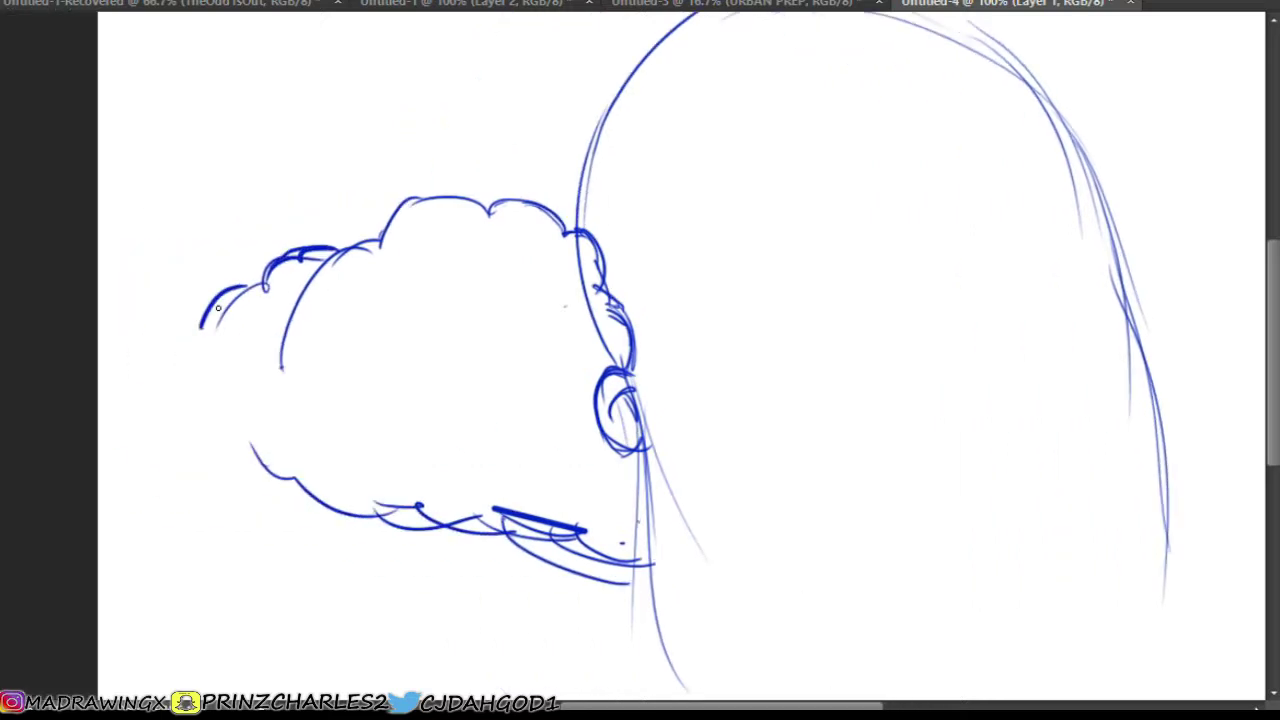
drag(202, 315, 161, 370)
drag(160, 362, 170, 456)
mouse_move(152, 455)
mouse_down()
mouse_move(183, 505)
mouse_move(244, 470)
mouse_up()
drag(241, 477, 281, 484)
drag(845, 706, 885, 706)
drag(425, 219, 507, 39)
Select the whole sketch, scale it down proportionally, and move it toward the middle of the canvas
scroll(632, 356, down, 1)
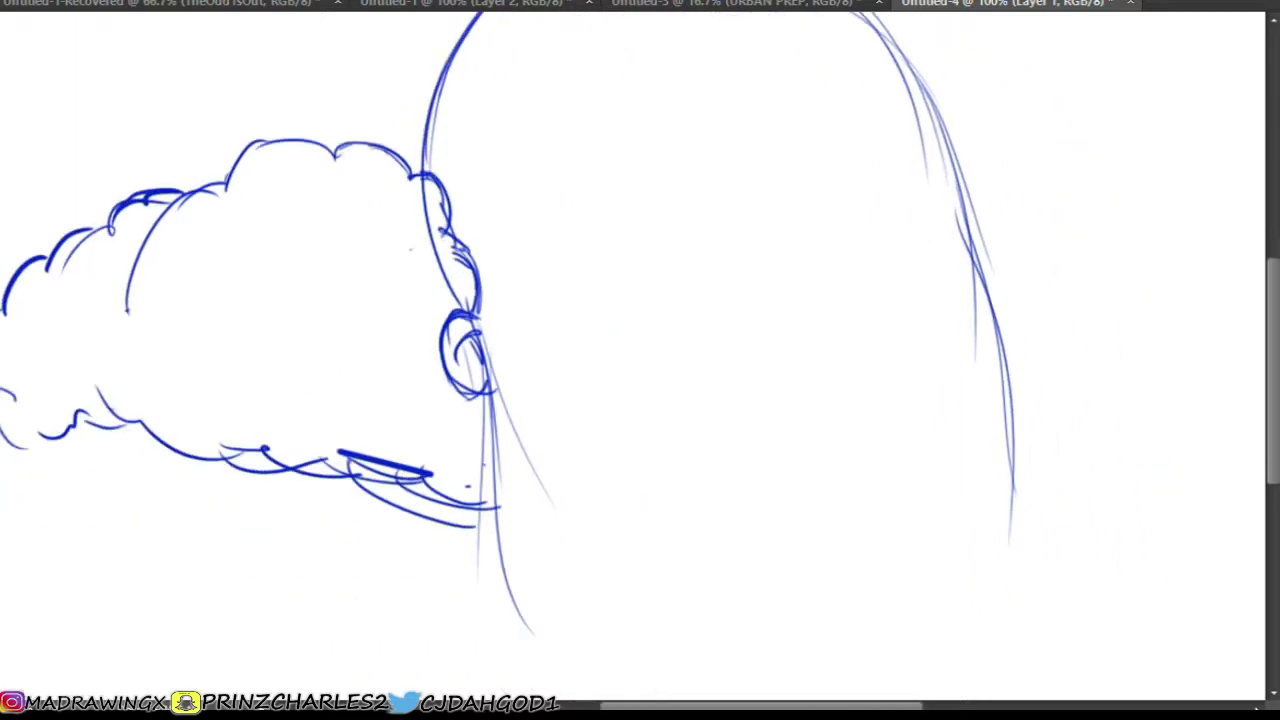
scroll(632, 356, up, 1)
key(ctrl+minus)
drag(615, 105, 1106, 624)
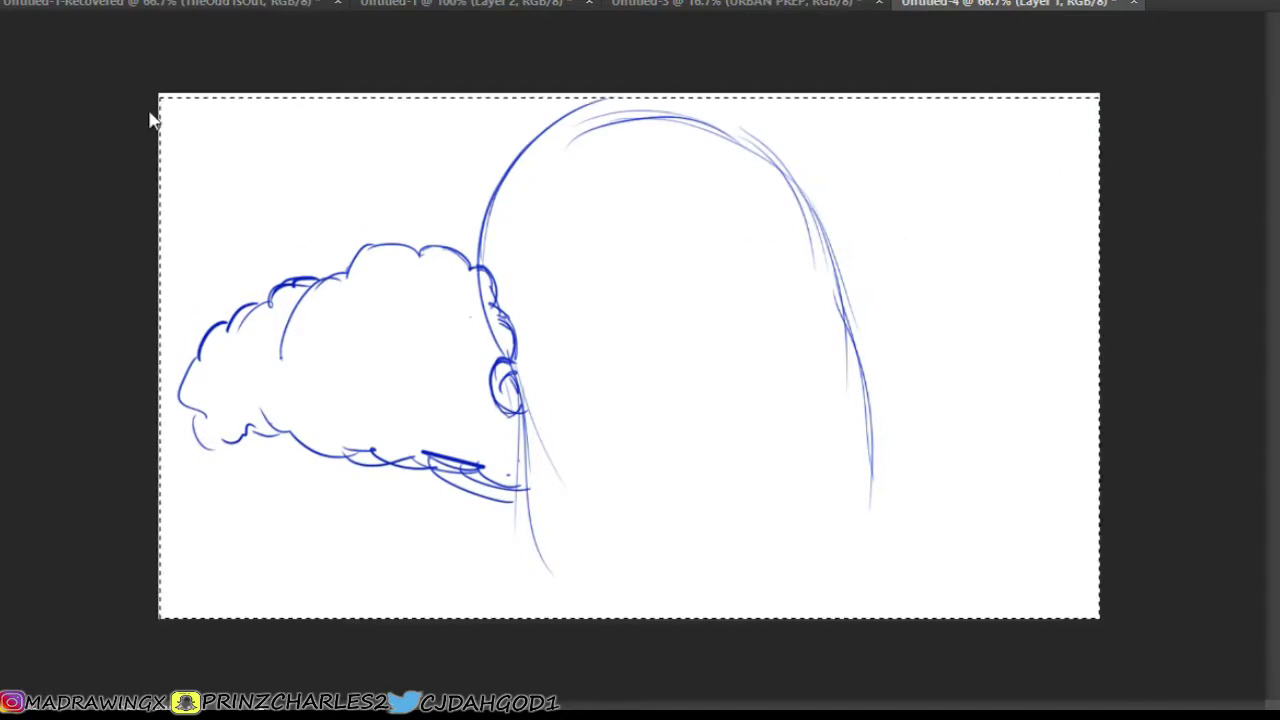
key(ctrl+t)
drag(1100, 99, 893, 194)
mouse_move(663, 329)
mouse_down()
mouse_move(777, 288)
mouse_move(748, 293)
mouse_up()
key(Return)
click(263, 360)
Sketch new curved contour lines over the crown and down the right side of the head
key(z)
click(755, 278)
scroll(716, 250, down, 1)
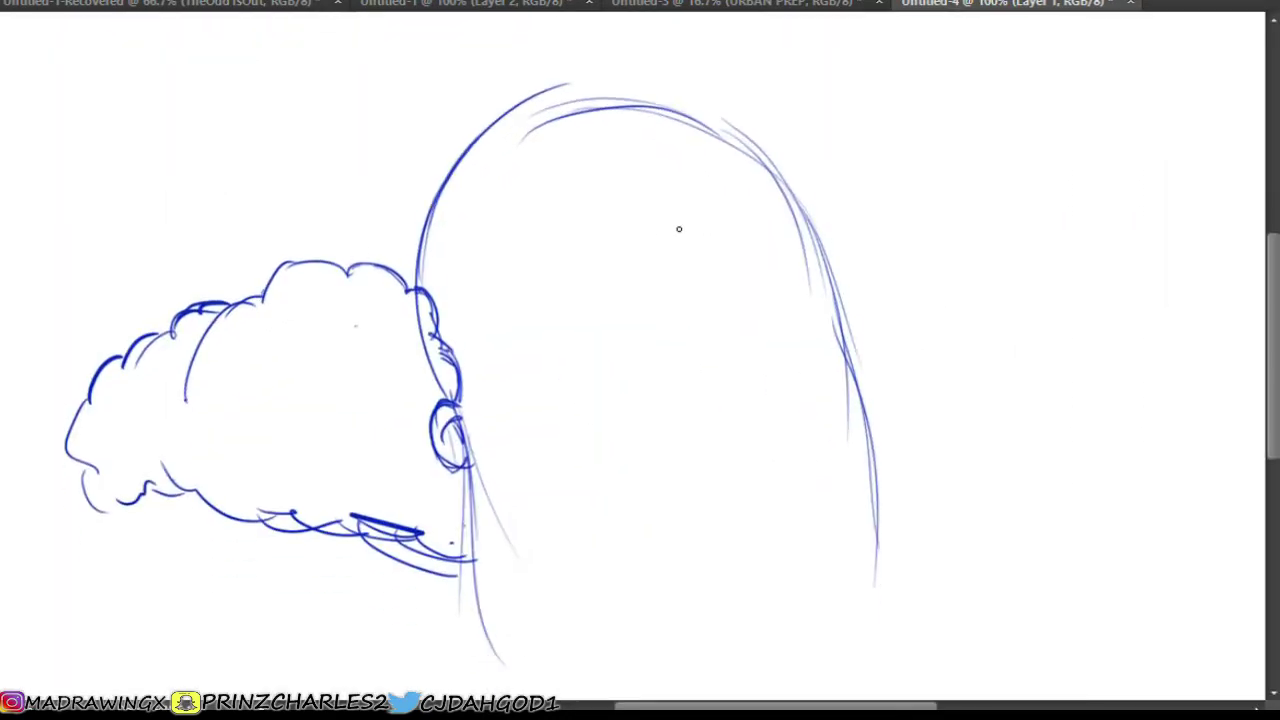
mouse_move(562, 75)
mouse_down()
mouse_move(723, 80)
mouse_move(786, 150)
mouse_up()
mouse_move(710, 92)
mouse_down()
mouse_move(863, 309)
mouse_move(888, 548)
mouse_up()
Sketch a small scalloped hair tuft on top of the head, with a curl at its left end
mouse_move(538, 96)
mouse_down()
mouse_move(714, 105)
mouse_move(753, 91)
mouse_move(690, 30)
mouse_move(730, 100)
mouse_move(660, 20)
mouse_up()
scroll(640, 60, up, 2)
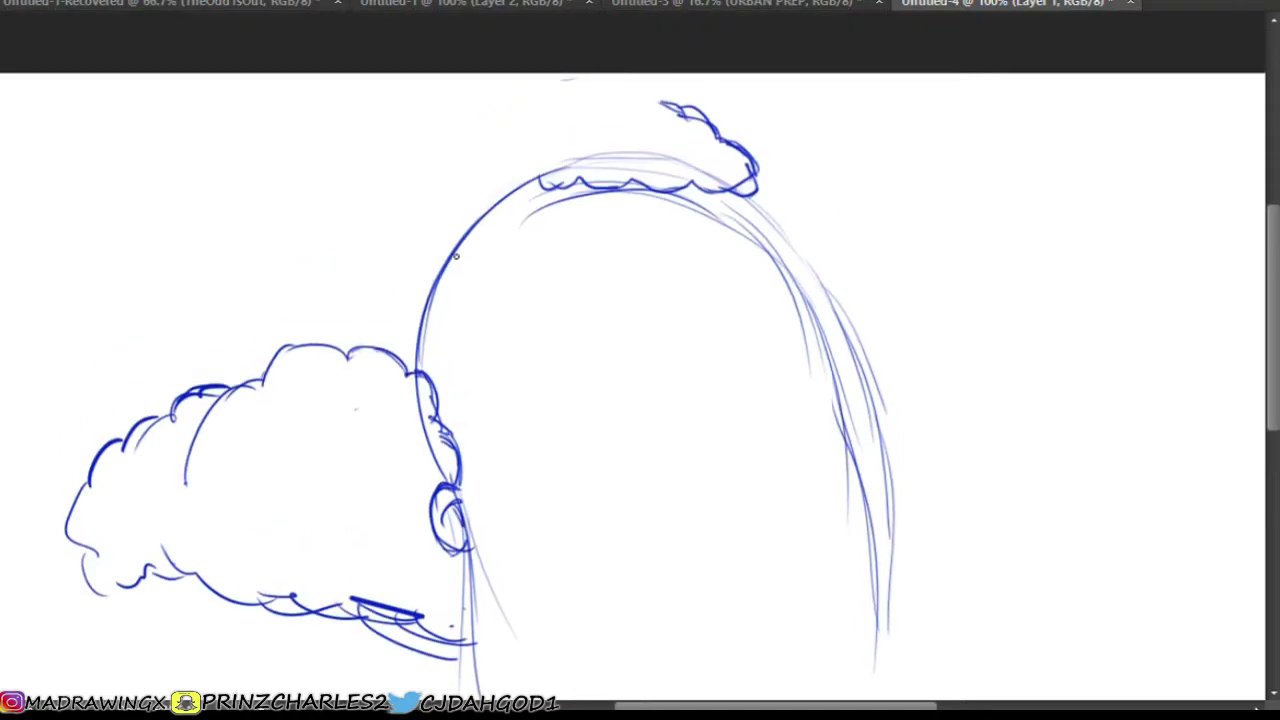
mouse_move(542, 182)
mouse_down()
mouse_move(520, 118)
mouse_move(455, 92)
mouse_up()
drag(682, 106, 574, 64)
drag(455, 80, 515, 95)
Darken the right forehead contour from the top tuft down to a small brow bump
scroll(520, 110, down, 2)
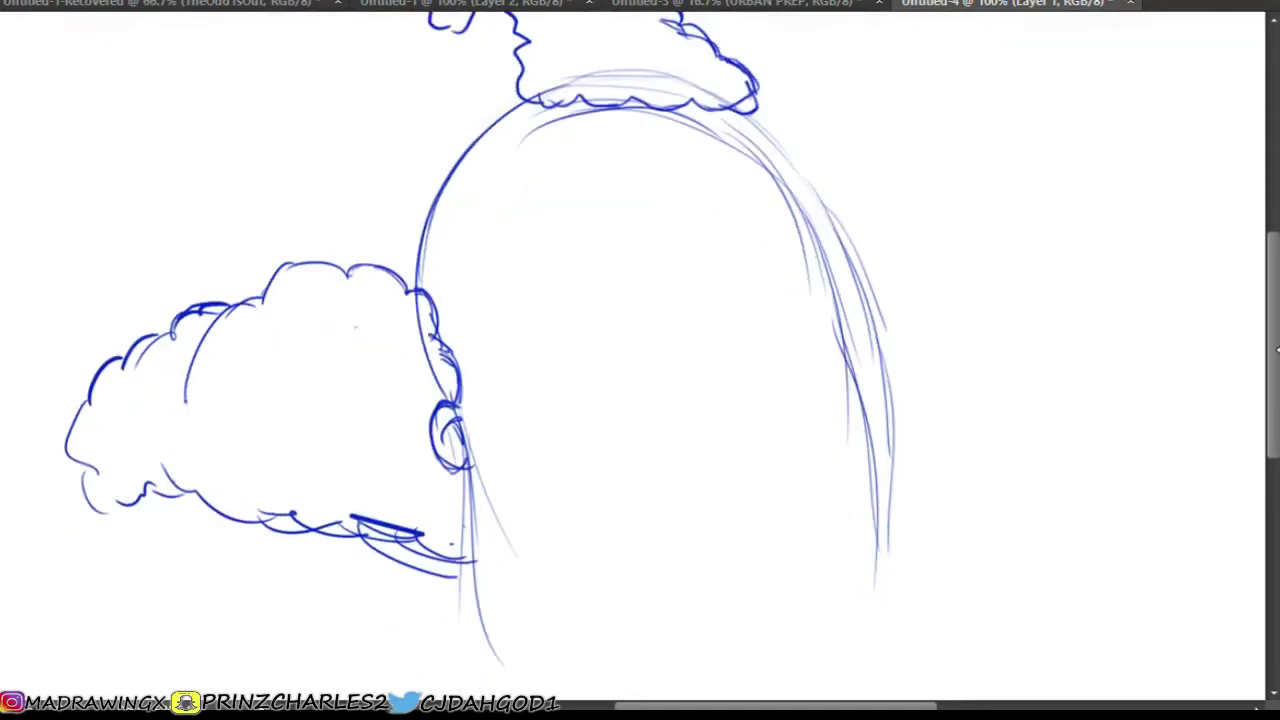
drag(742, 88, 820, 191)
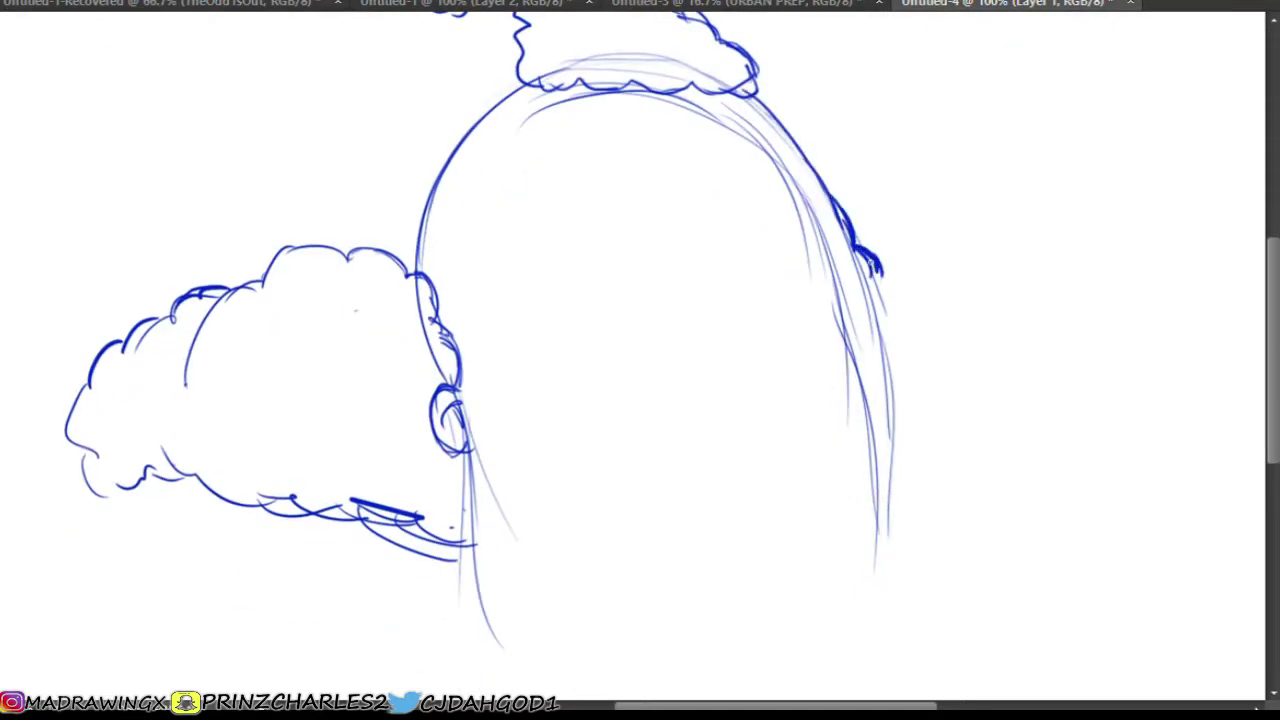
drag(745, 88, 850, 240)
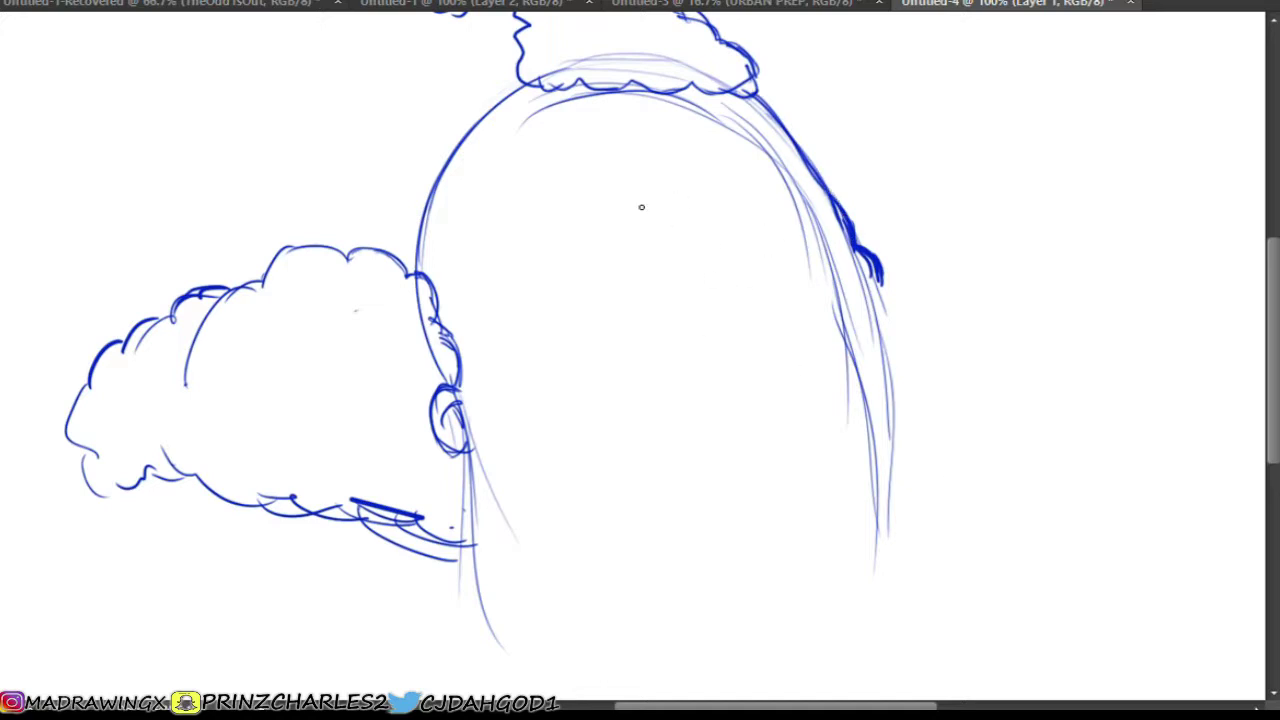
Sketch long curved vertical guidelines down the middle of the face
drag(654, 204, 738, 544)
drag(690, 246, 745, 618)
drag(734, 356, 757, 536)
drag(716, 304, 722, 420)
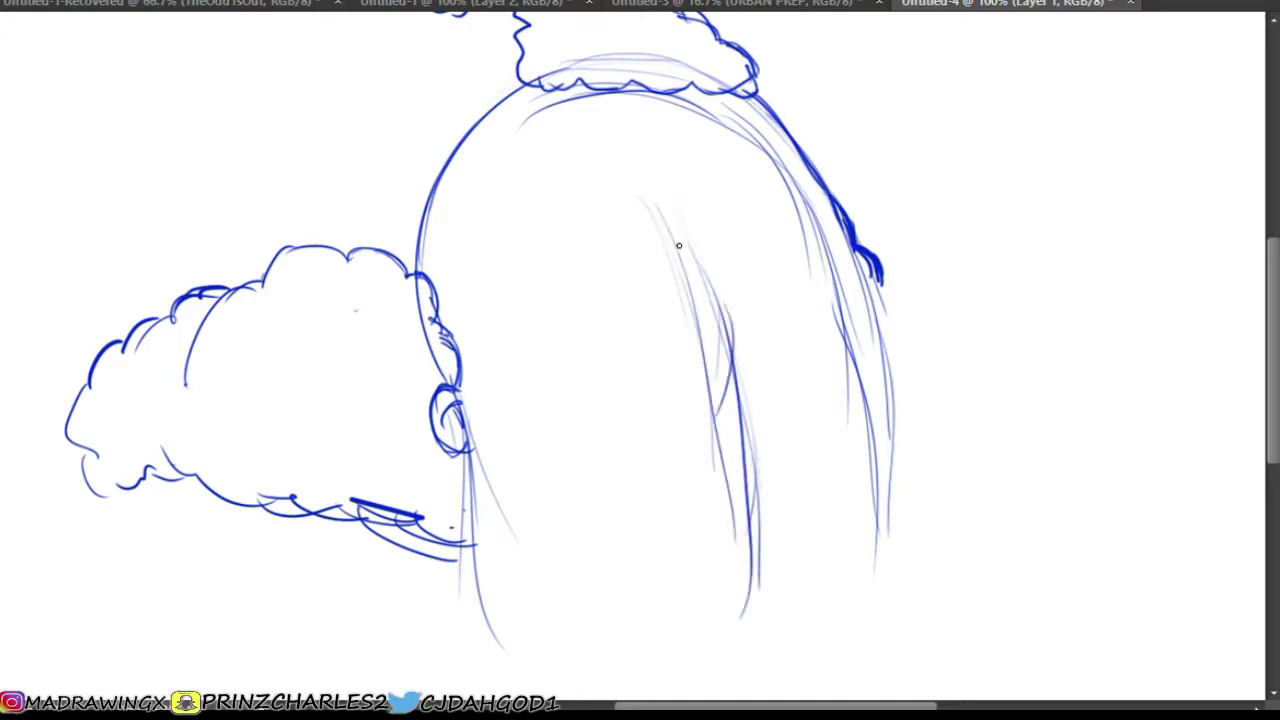
Sketch the large round left eye, with its upper edge curving into the middle of the brow
mouse_move(686, 291)
mouse_down()
mouse_move(595, 287)
mouse_move(568, 352)
mouse_move(551, 426)
mouse_move(606, 474)
mouse_up()
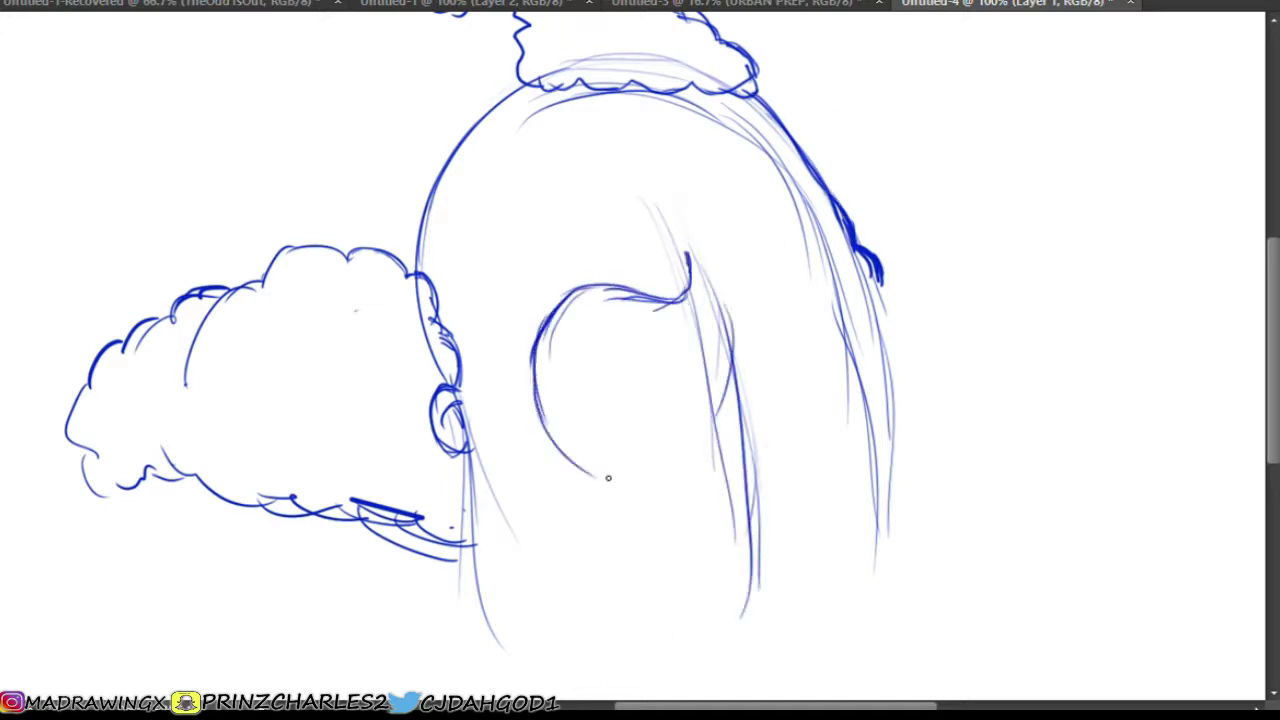
drag(538, 400, 644, 470)
mouse_move(556, 445)
mouse_down()
mouse_move(669, 443)
mouse_move(738, 414)
mouse_up()
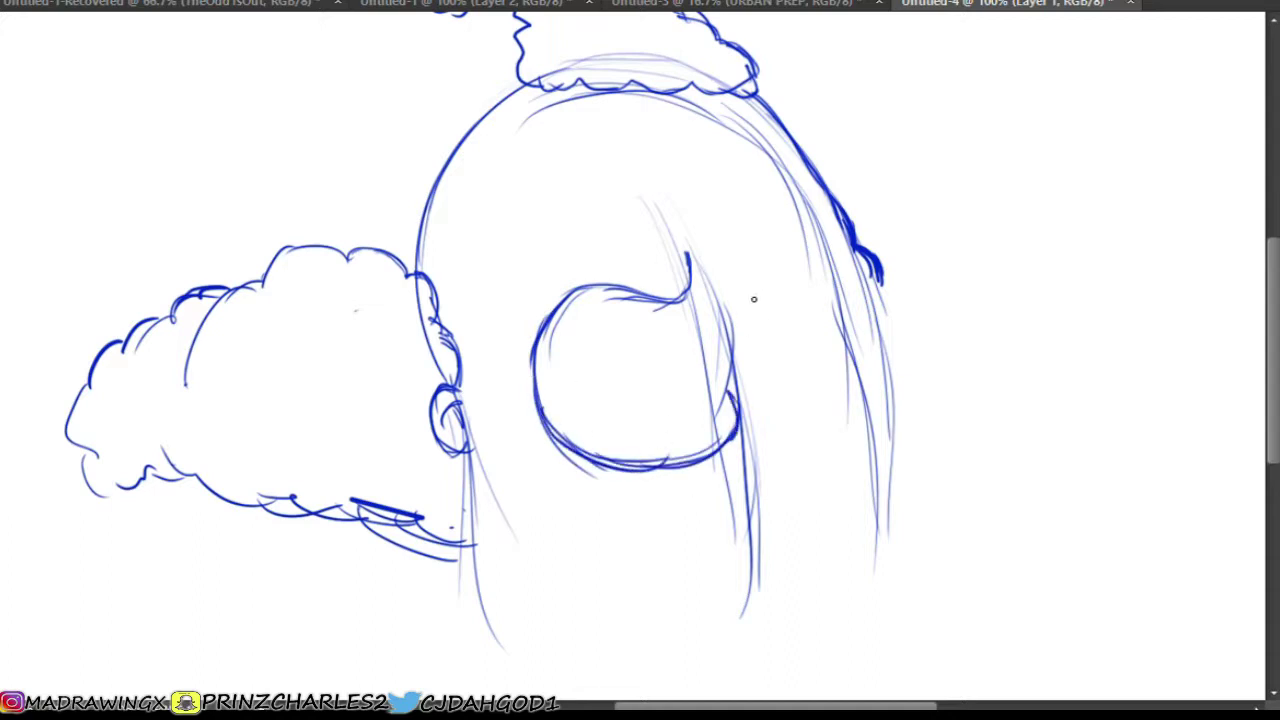
Sketch the wavy right brow line with the right eye below it, and an oval nose beneath the eyes
mouse_move(702, 283)
mouse_down()
mouse_move(755, 304)
mouse_move(878, 289)
mouse_up()
drag(700, 287, 752, 295)
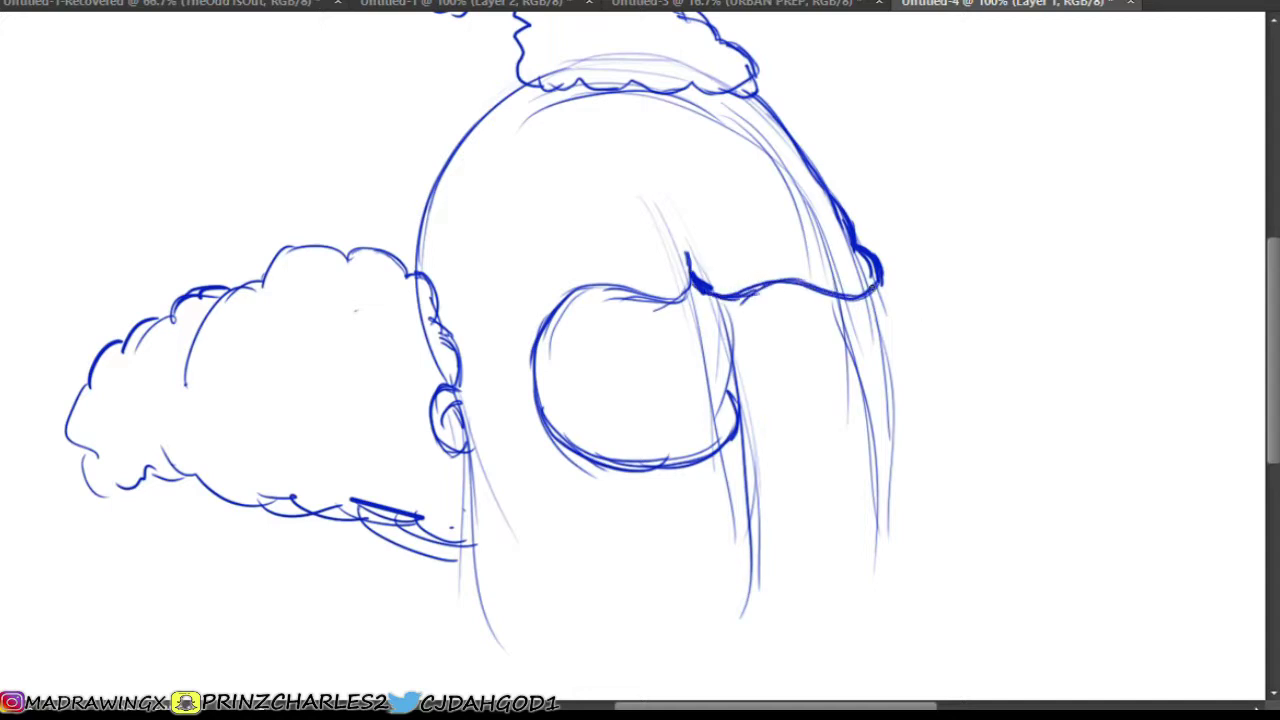
drag(879, 284, 874, 383)
drag(896, 326, 820, 424)
mouse_move(722, 486)
mouse_down()
mouse_move(759, 392)
mouse_move(826, 405)
mouse_up()
mouse_move(724, 449)
mouse_down()
mouse_move(758, 392)
mouse_move(823, 419)
mouse_move(774, 482)
mouse_move(830, 407)
mouse_up()
Clean up the lines between the eyes and redraw the left eye's inner edge down to the nose
drag(704, 289, 738, 355)
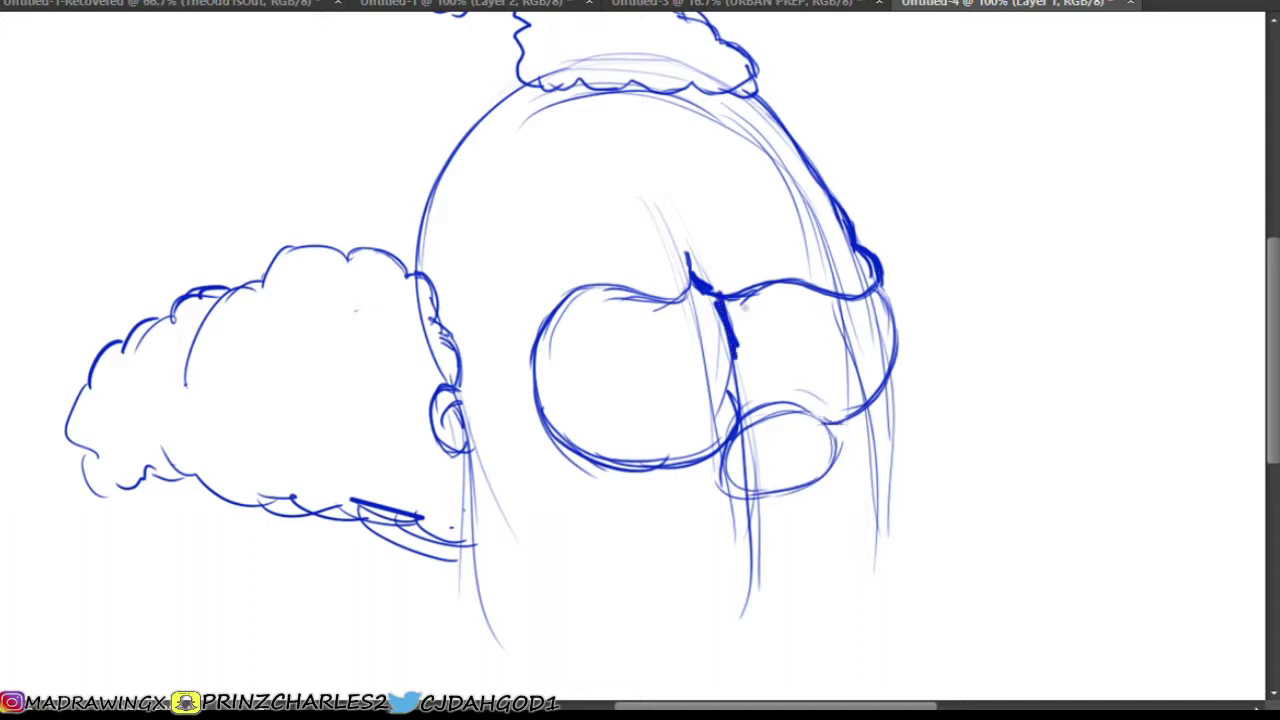
mouse_move(735, 300)
mouse_down()
mouse_move(740, 400)
mouse_move(714, 414)
mouse_move(764, 360)
mouse_up()
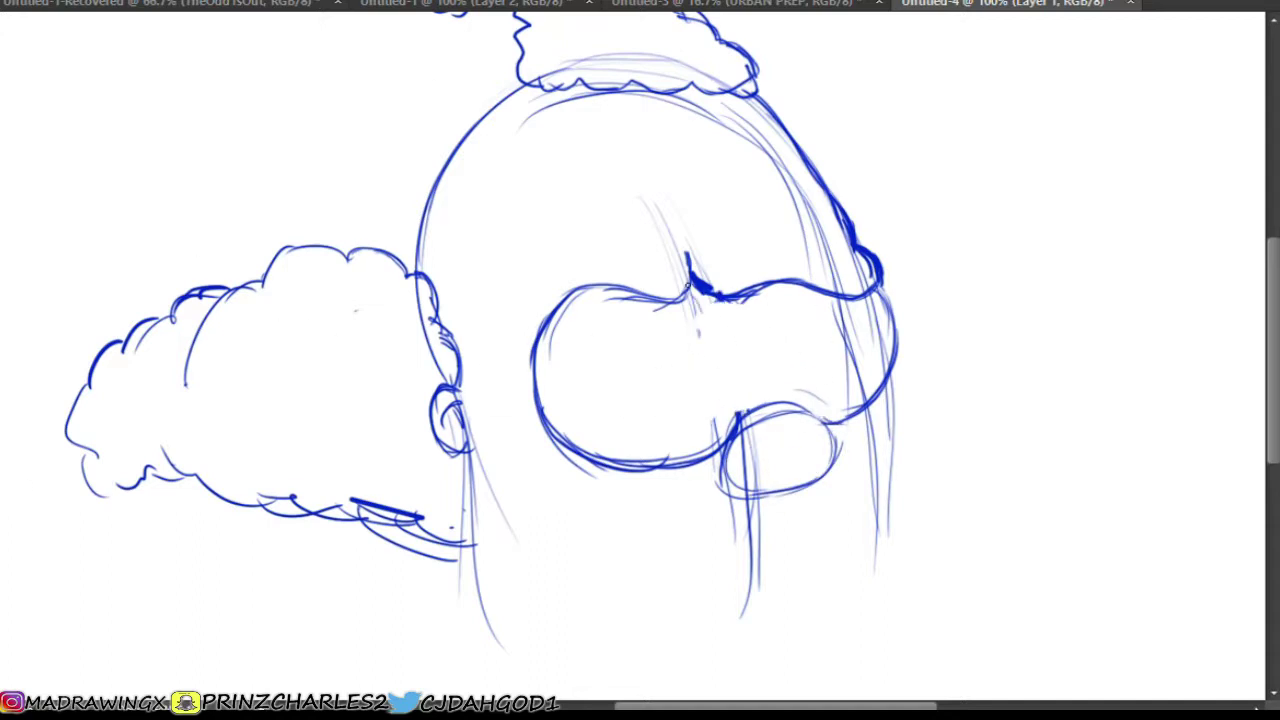
drag(690, 290, 740, 405)
drag(718, 325, 745, 425)
drag(688, 290, 736, 352)
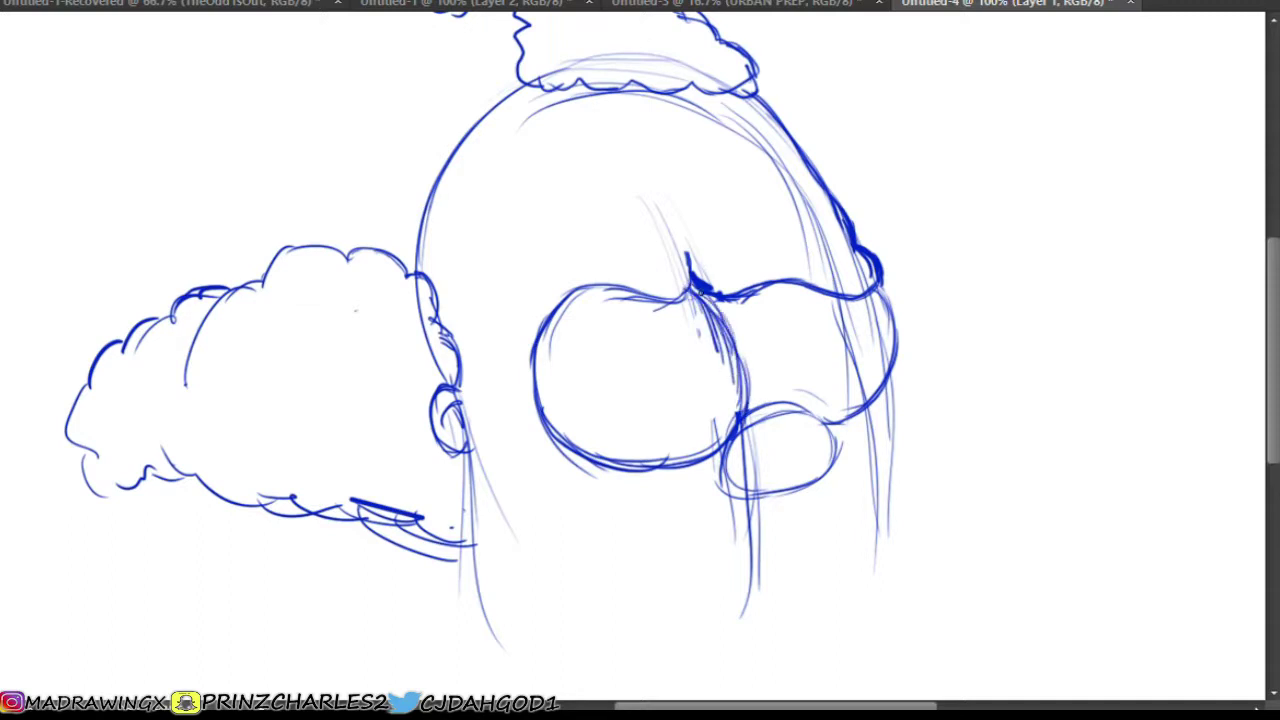
Sketch elongated pupils in both eyes and shaded bags beneath them
mouse_move(580, 320)
mouse_down()
mouse_move(578, 399)
mouse_move(602, 324)
mouse_up()
mouse_move(775, 316)
mouse_down()
mouse_move(758, 395)
mouse_move(752, 373)
mouse_move(774, 328)
mouse_up()
drag(786, 306, 768, 398)
mouse_move(722, 474)
mouse_down()
mouse_move(623, 484)
mouse_move(722, 486)
mouse_up()
drag(594, 481, 629, 503)
mouse_move(720, 488)
mouse_down()
mouse_move(643, 499)
mouse_move(716, 491)
mouse_up()
mouse_move(884, 395)
mouse_down()
mouse_move(830, 458)
mouse_move(880, 440)
mouse_up()
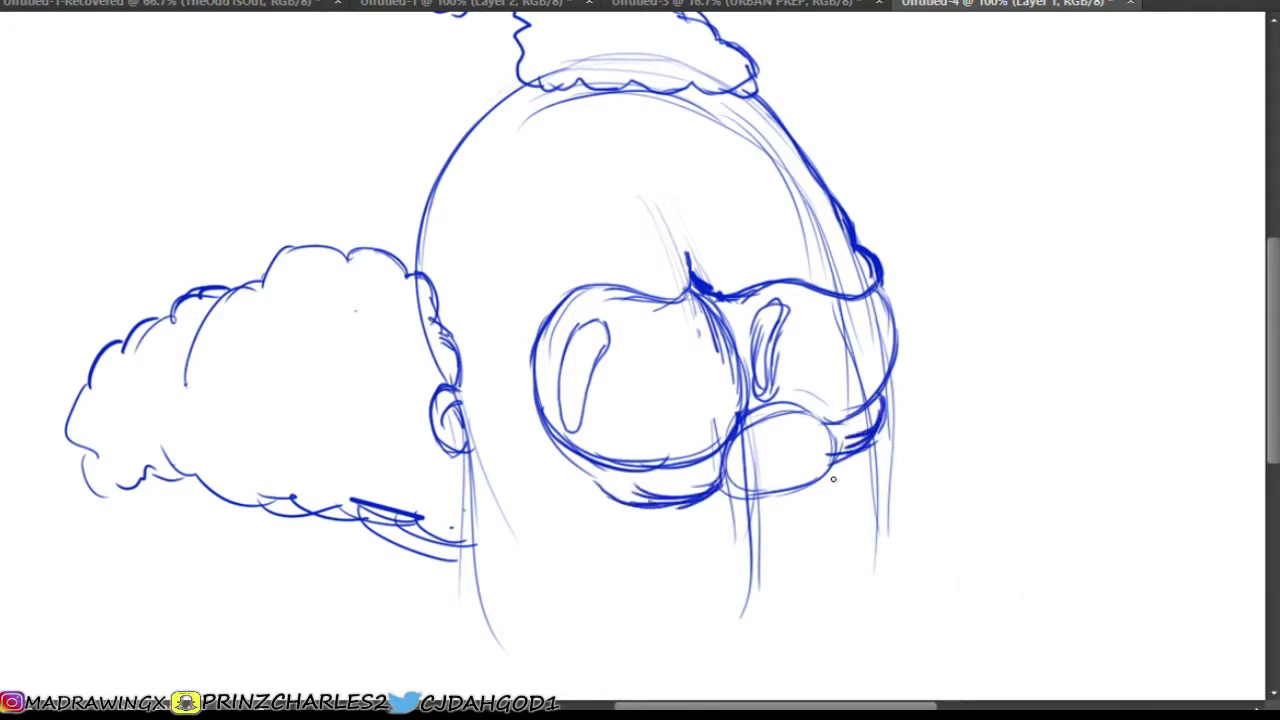
Sketch the large rounded muzzle from below the eye bags around the chin, with a curled lip on the right
drag(876, 441, 929, 524)
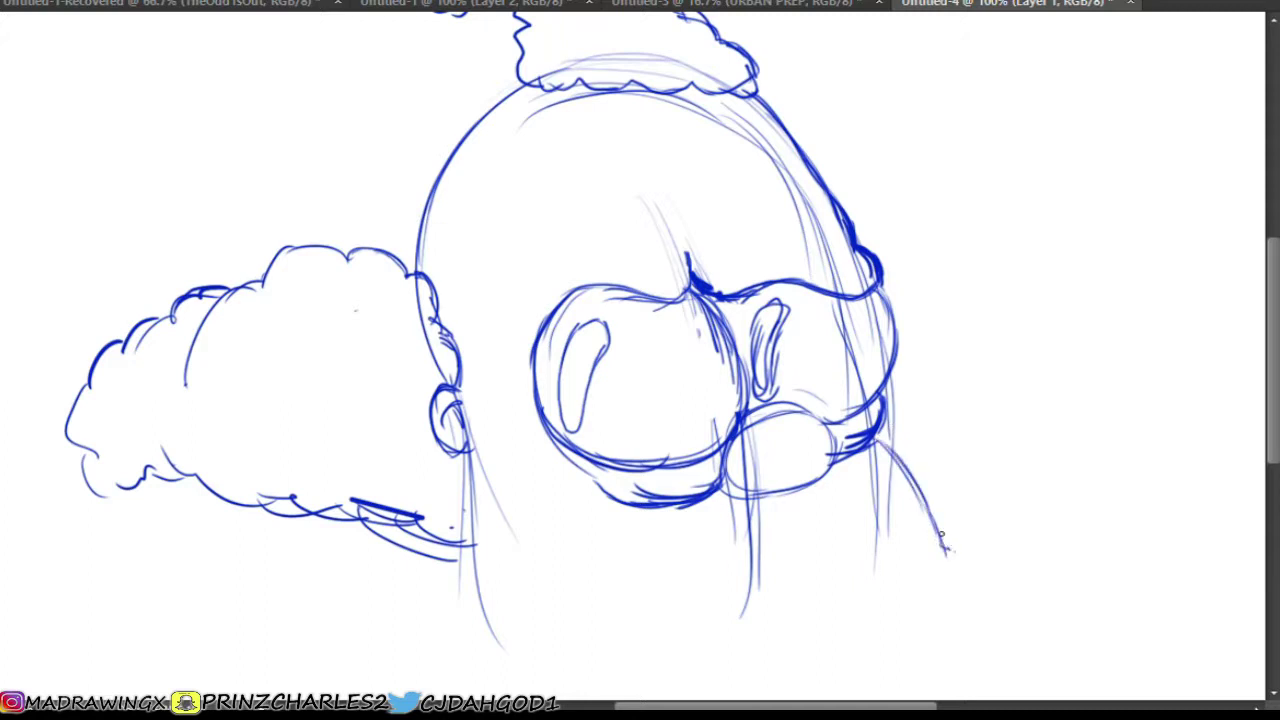
mouse_move(588, 516)
mouse_down()
mouse_move(554, 618)
mouse_move(566, 698)
mouse_up()
scroll(395, 621, down, 3)
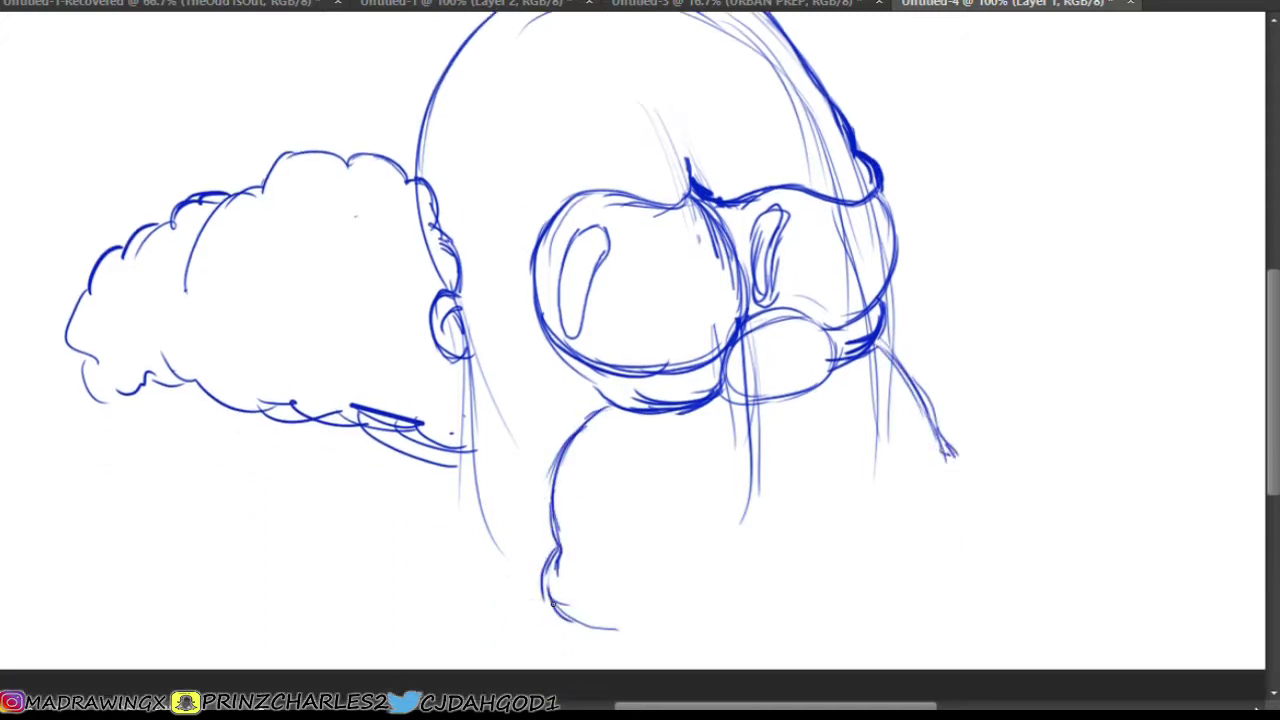
drag(551, 603, 738, 657)
mouse_move(930, 490)
mouse_down()
mouse_move(808, 624)
mouse_move(695, 662)
mouse_up()
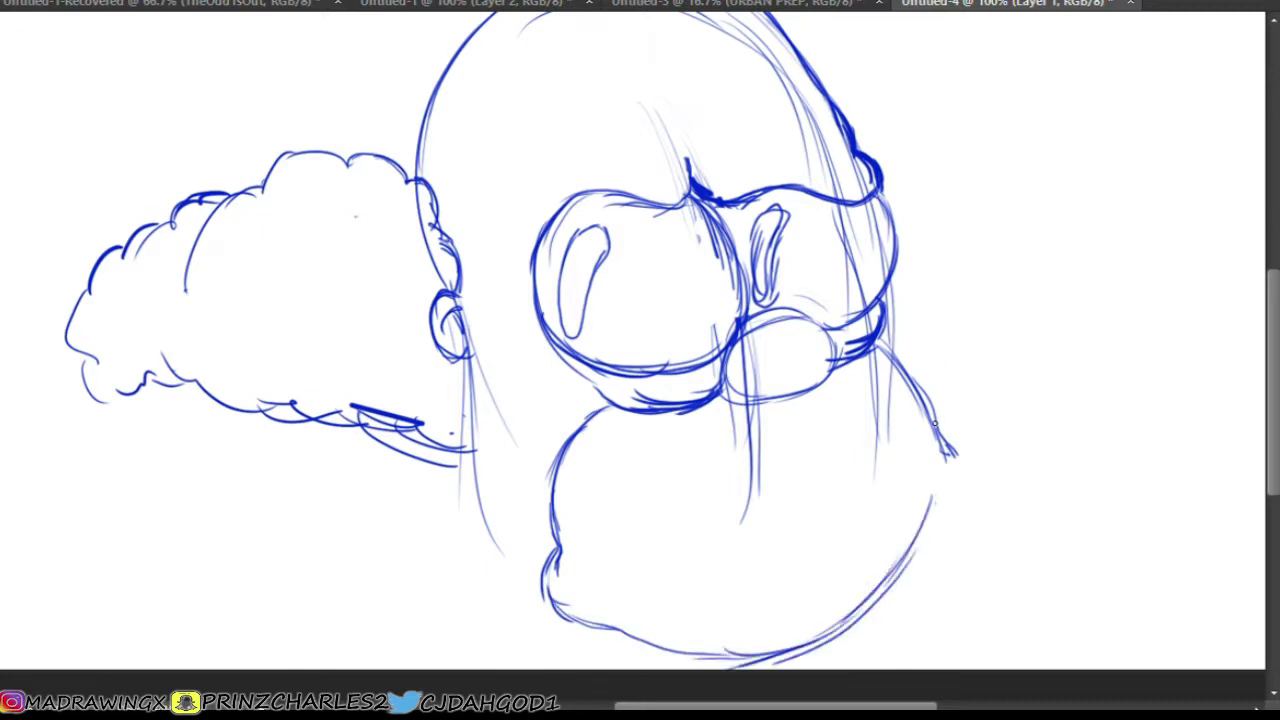
mouse_move(934, 423)
mouse_down()
mouse_move(985, 475)
mouse_move(935, 502)
mouse_up()
drag(946, 500, 866, 585)
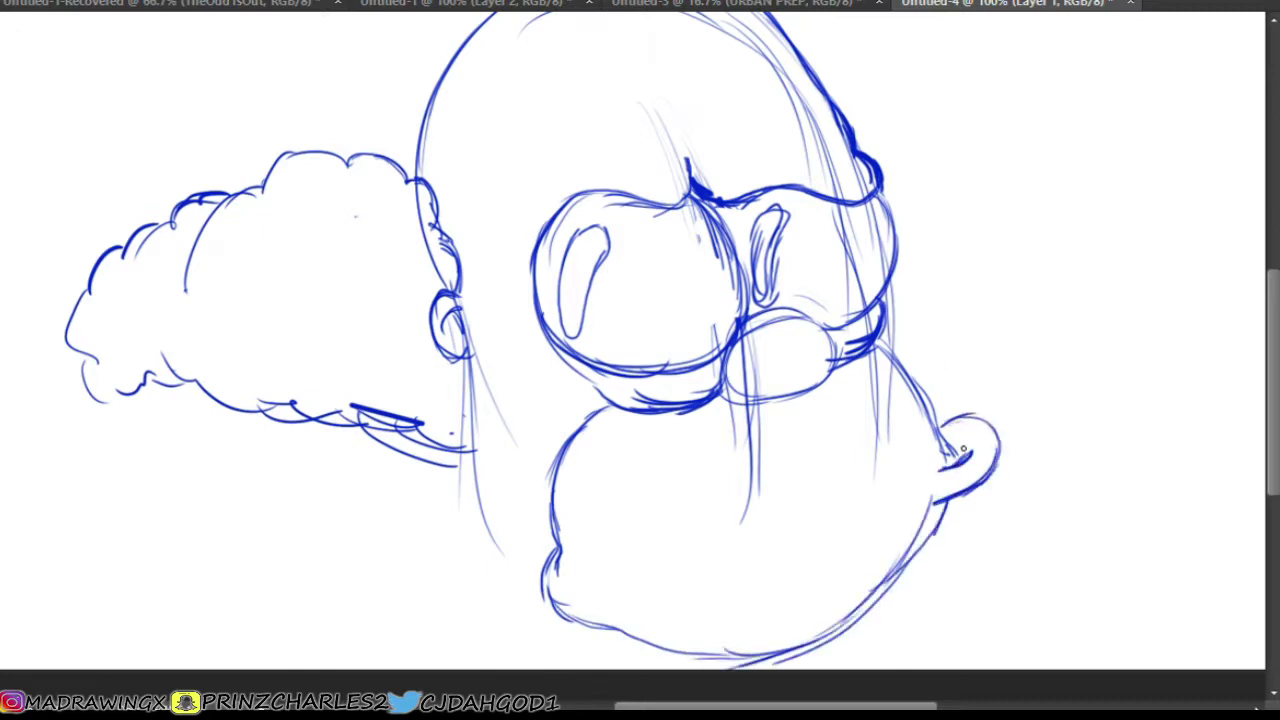
Sketch a cigar with a rounded tip rising from the lip on the right of the muzzle
drag(948, 460, 964, 388)
drag(947, 456, 973, 368)
drag(946, 432, 991, 323)
drag(957, 461, 980, 394)
drag(962, 456, 994, 374)
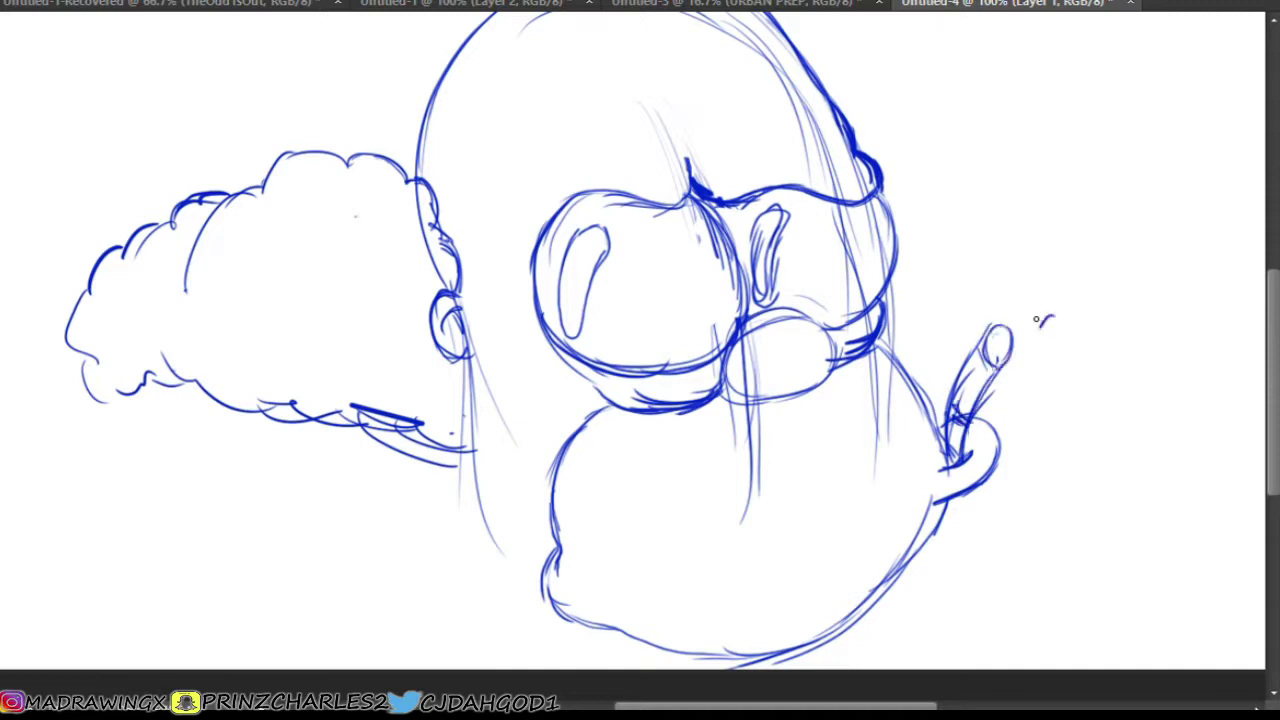
Sketch a wavy smoke puff beside the cigar and a zigzag bolt shape beneath it
drag(1035, 320, 1088, 393)
mouse_move(1040, 320)
mouse_down()
mouse_move(1084, 295)
mouse_move(1160, 405)
mouse_up()
drag(1088, 393, 1145, 442)
drag(1066, 472, 1138, 464)
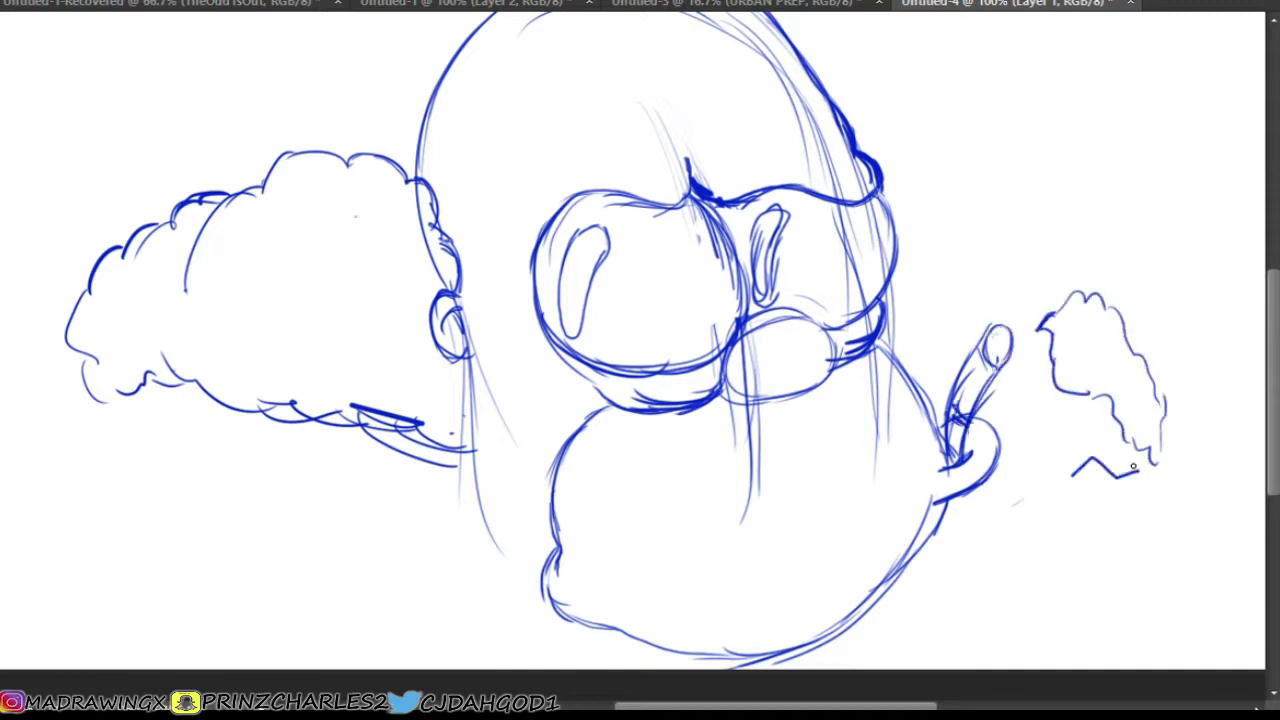
drag(1052, 506, 1140, 475)
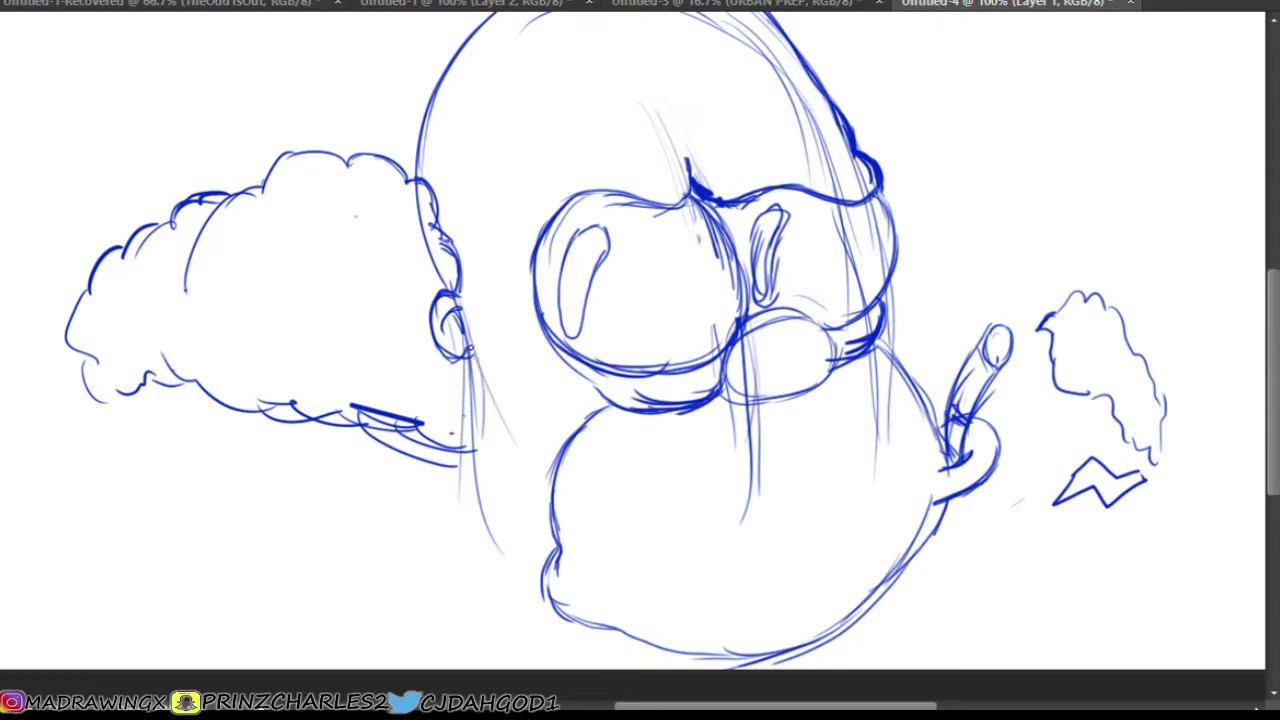
Sketch the back of the neck from the left ear down to the collar corner
mouse_move(466, 335)
mouse_down()
mouse_move(484, 485)
mouse_move(438, 590)
mouse_move(464, 618)
mouse_up()
drag(432, 590, 482, 631)
Select the complete head sketch, scale it down proportionally, reposition it on the canvas, and deselect it
key(ctrl+minus)
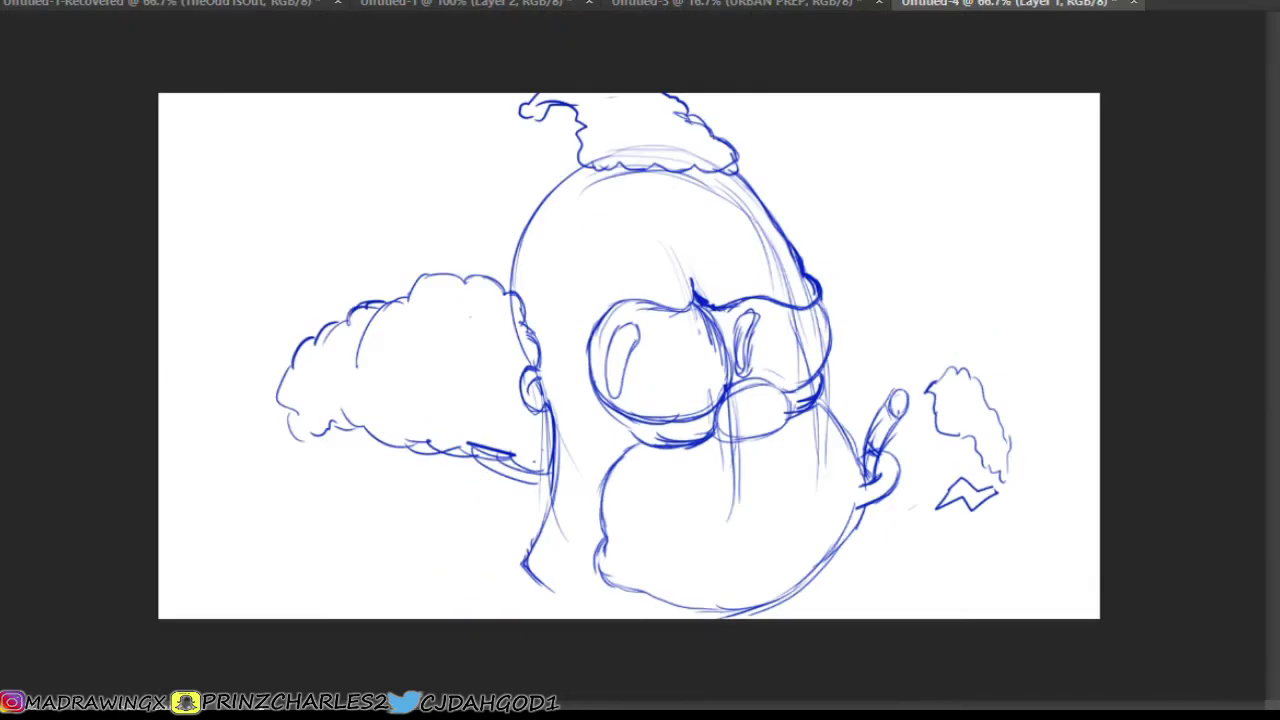
drag(171, 609, 1105, 65)
mouse_move(157, 92)
mouse_down()
mouse_move(369, 244)
mouse_move(1197, 662)
mouse_up()
key(ctrl+t)
mouse_move(1099, 94)
mouse_down()
mouse_move(966, 206)
mouse_move(926, 180)
mouse_up()
mouse_move(629, 425)
mouse_down()
mouse_move(715, 341)
mouse_move(715, 363)
mouse_up()
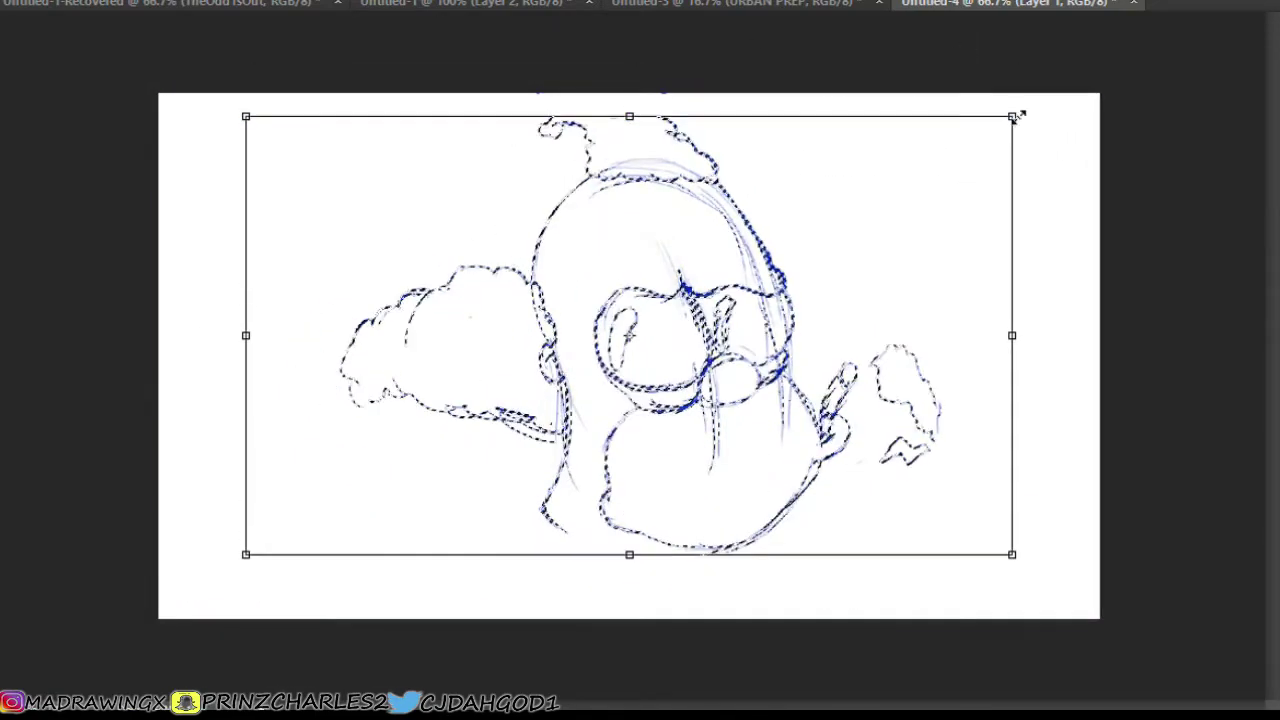
drag(1018, 117, 1001, 127)
drag(702, 398, 711, 366)
key(Return)
key(ctrl+d)
Sketch the wide shirt collar around the base of the neck, below the muzzle
click(821, 365)
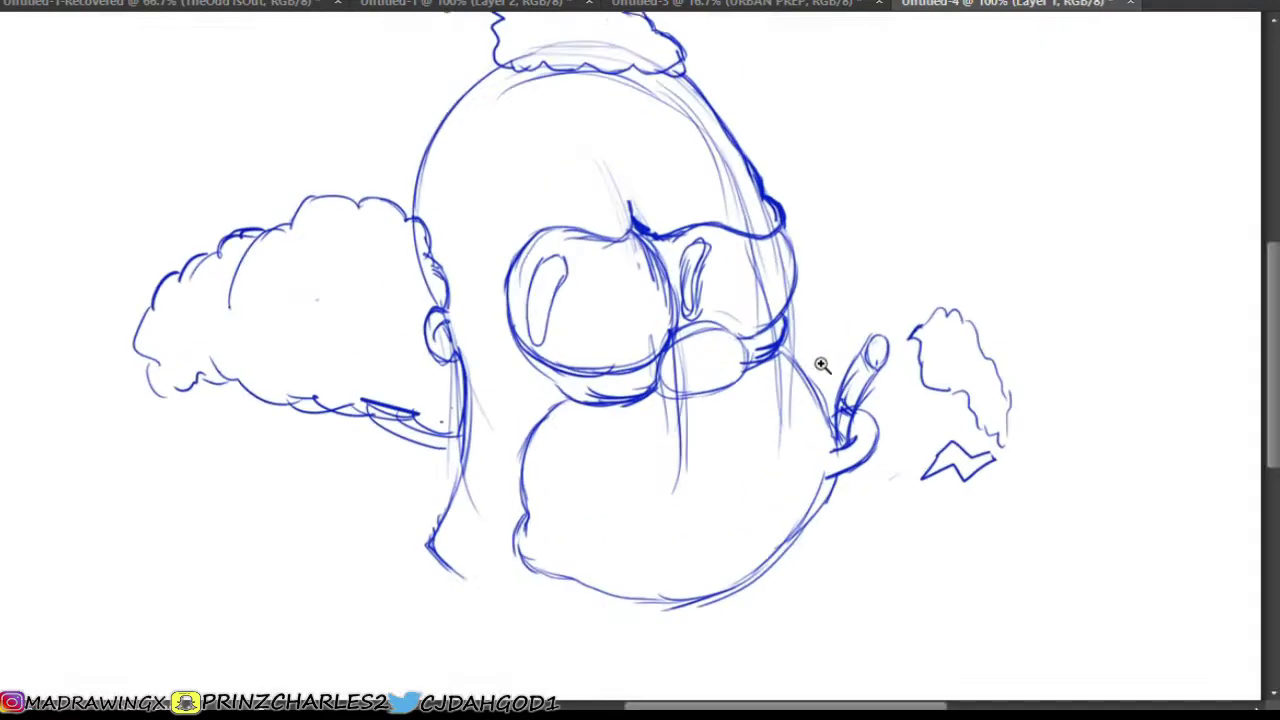
scroll(820, 366, up, 1)
scroll(766, 520, down, 3)
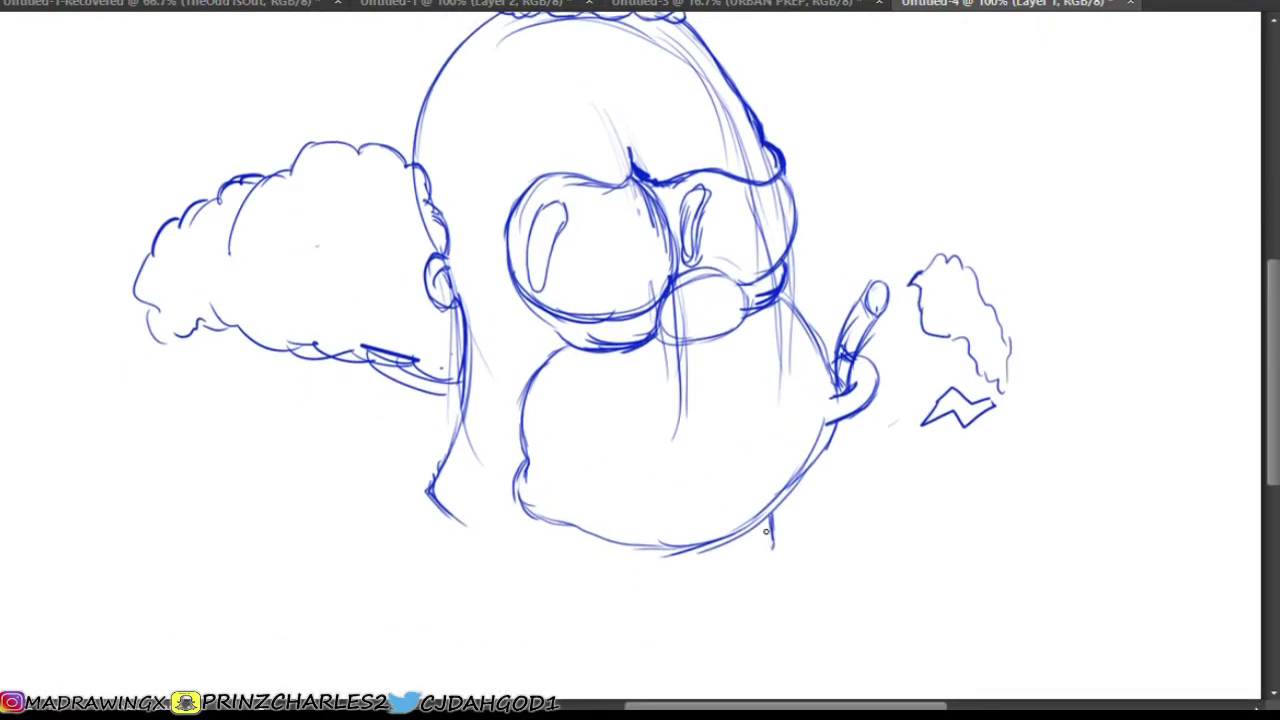
mouse_move(412, 476)
mouse_down()
mouse_move(378, 558)
mouse_move(459, 612)
mouse_move(560, 652)
mouse_move(660, 660)
mouse_up()
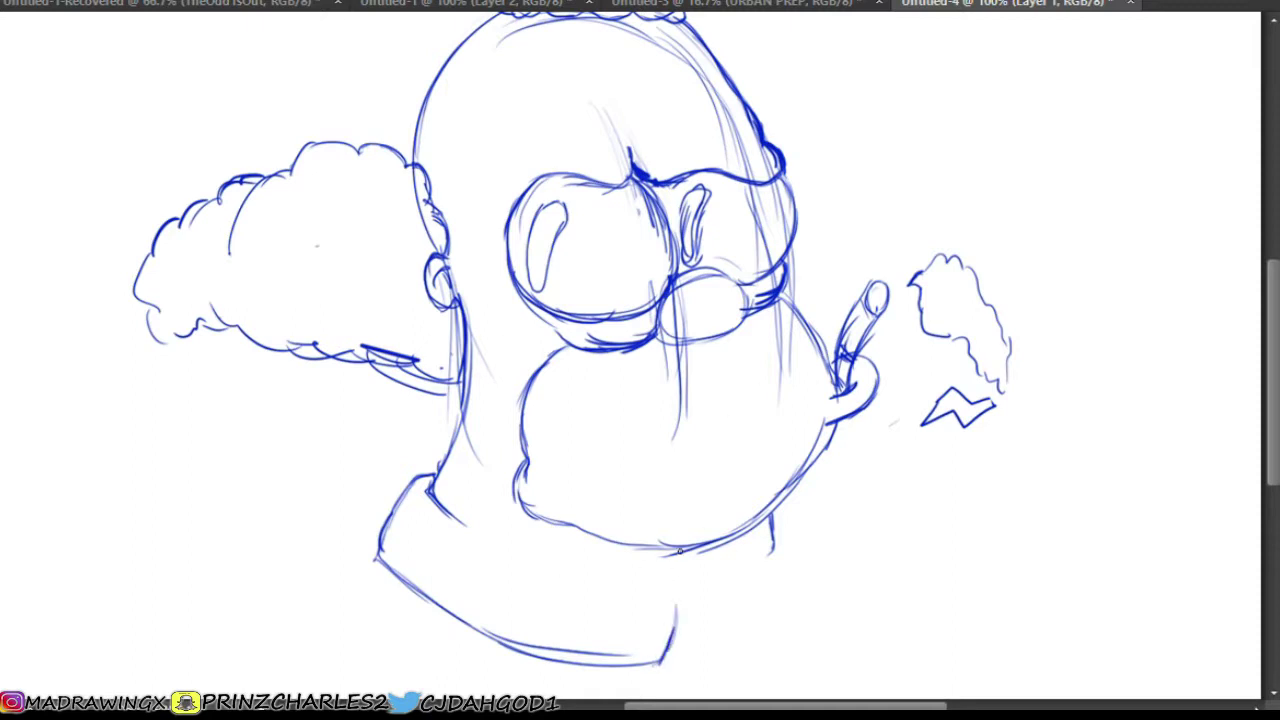
Sketch a bow tie with a round knot below the chin, and draw the collar's upper edge up to it
drag(679, 556, 660, 645)
mouse_move(700, 576)
mouse_down()
mouse_move(714, 628)
mouse_move(718, 577)
mouse_up()
key(ctrl+z)
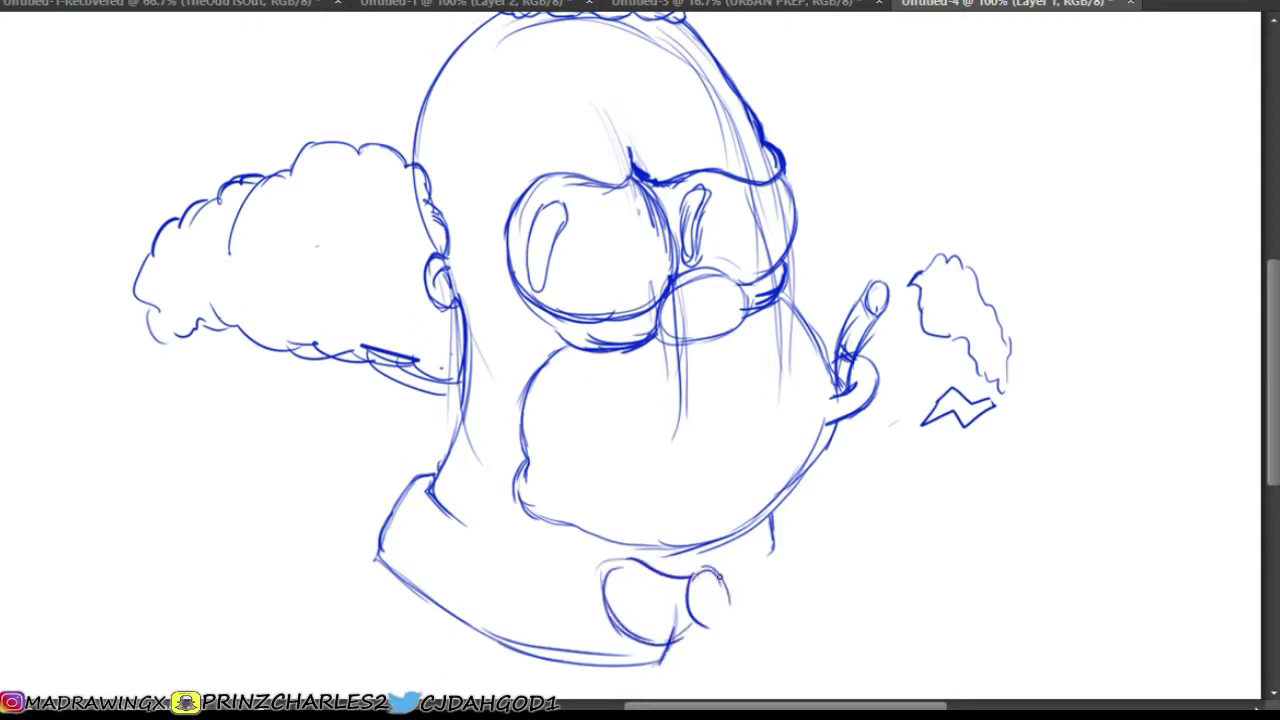
drag(784, 544, 810, 621)
drag(729, 608, 828, 606)
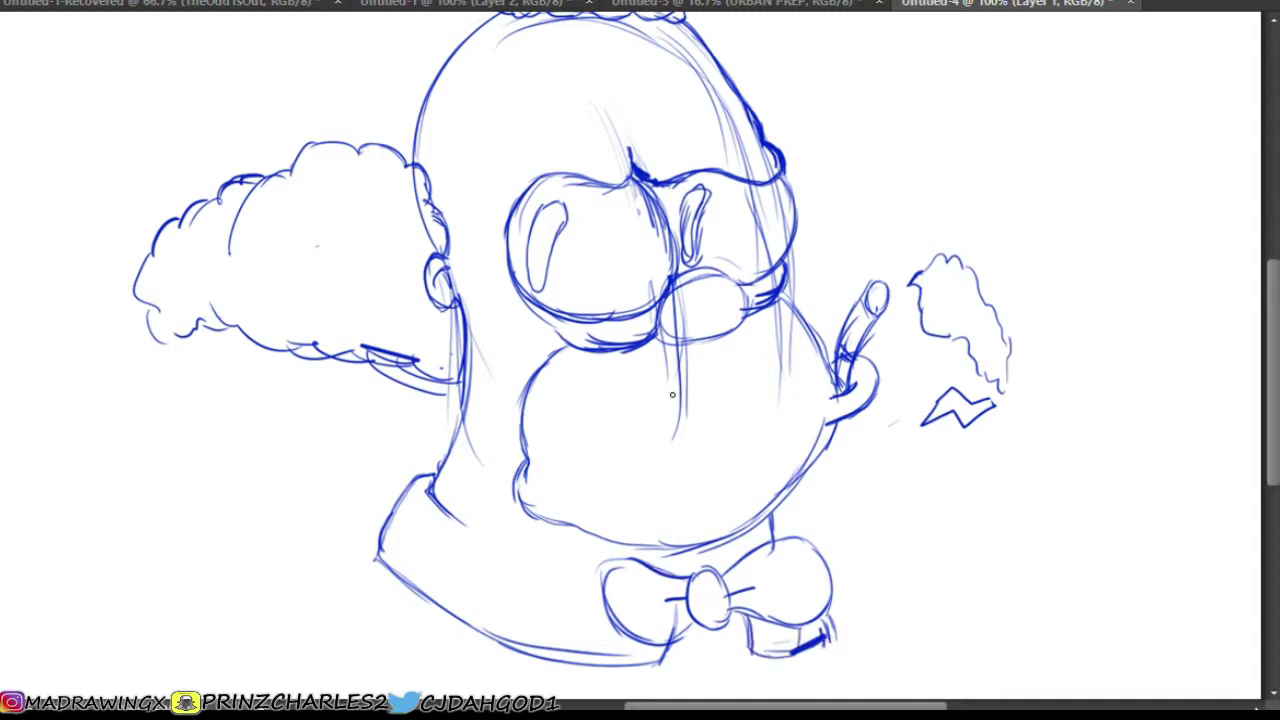
mouse_move(686, 576)
mouse_down()
mouse_move(602, 580)
mouse_move(670, 635)
mouse_up()
drag(452, 507, 596, 576)
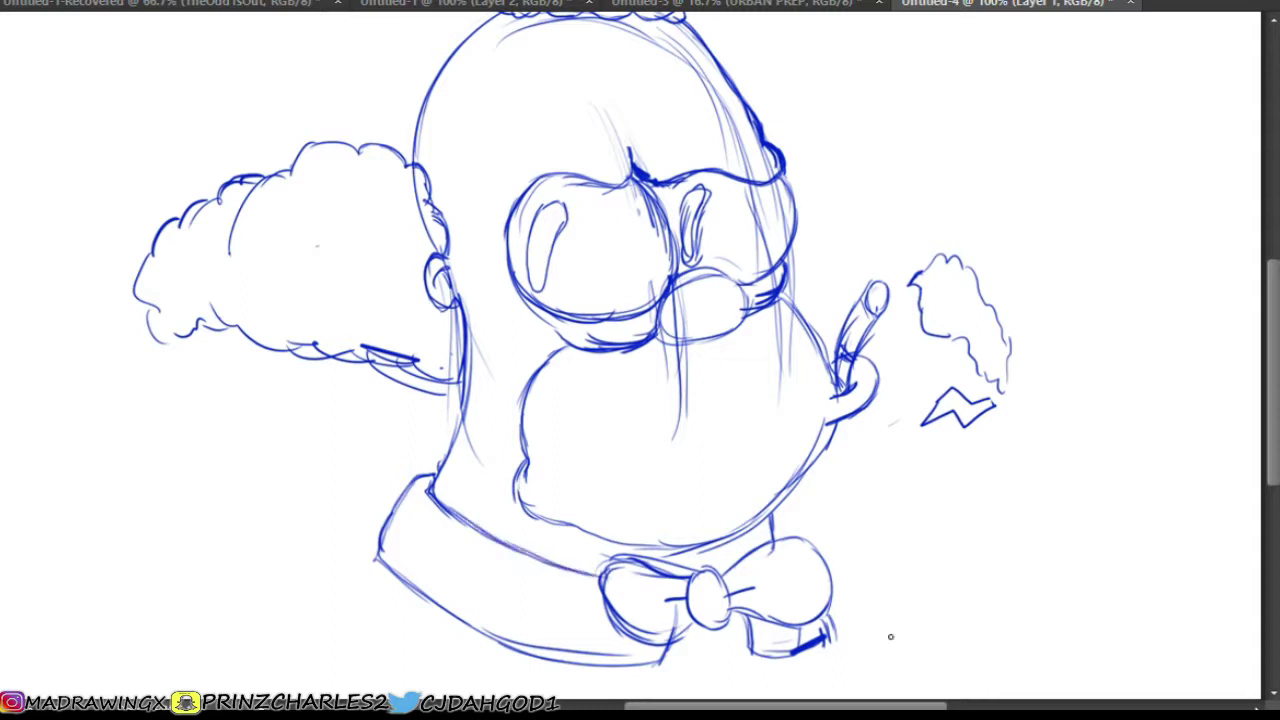
Sketch the large scalloped hair tuft on the right side of the head and a short arched eyebrow above the left eye
scroll(720, 215, up, 3)
drag(803, 476, 1010, 302)
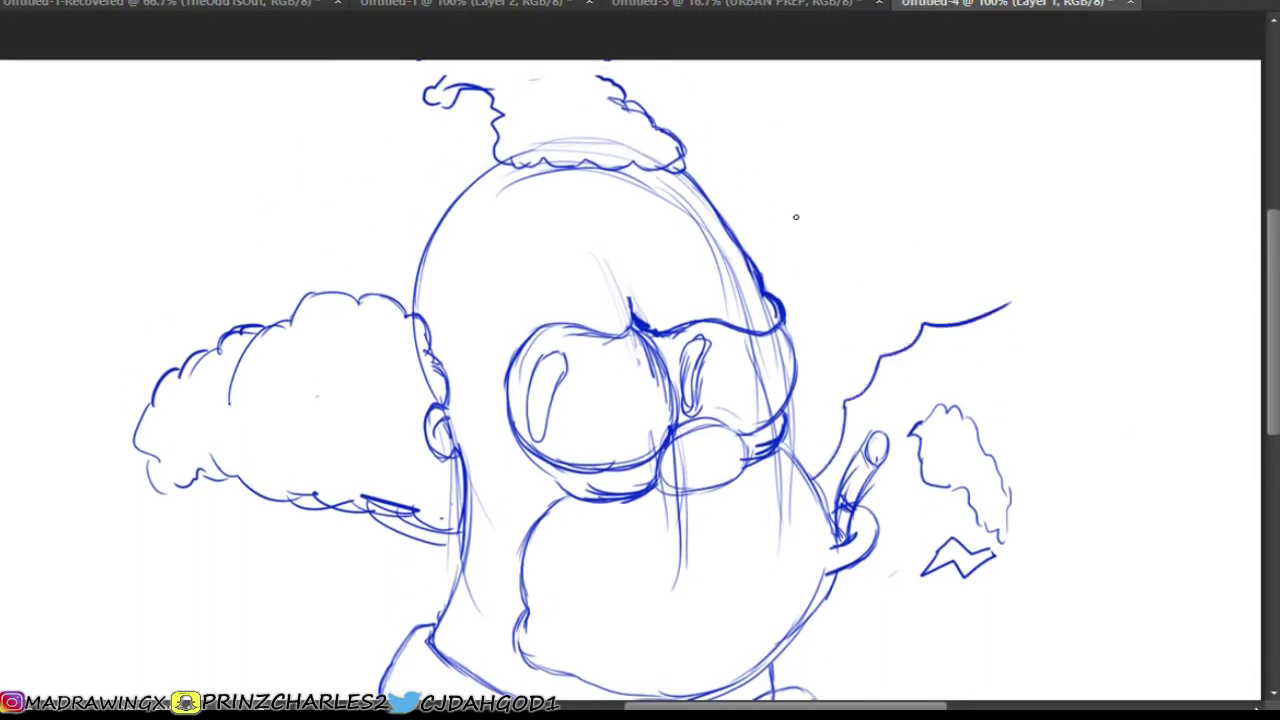
mouse_move(738, 238)
mouse_down()
mouse_move(822, 186)
mouse_move(868, 178)
mouse_move(1038, 203)
mouse_move(1106, 266)
mouse_up()
mouse_move(1102, 272)
mouse_down()
mouse_move(1014, 330)
mouse_move(938, 322)
mouse_up()
drag(938, 324, 803, 482)
mouse_move(850, 416)
mouse_down()
mouse_move(990, 318)
mouse_move(1114, 296)
mouse_up()
mouse_move(1124, 290)
mouse_down()
mouse_move(1102, 252)
mouse_move(1028, 199)
mouse_up()
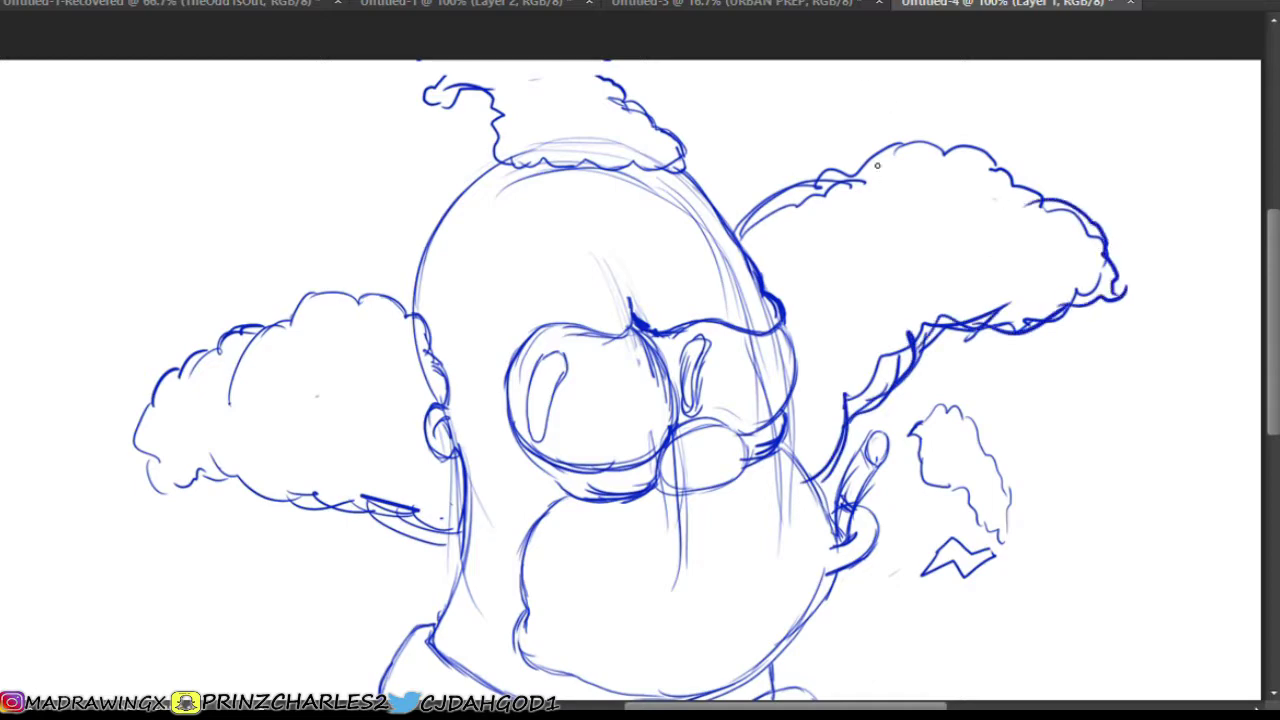
scroll(672, 374, down, 3)
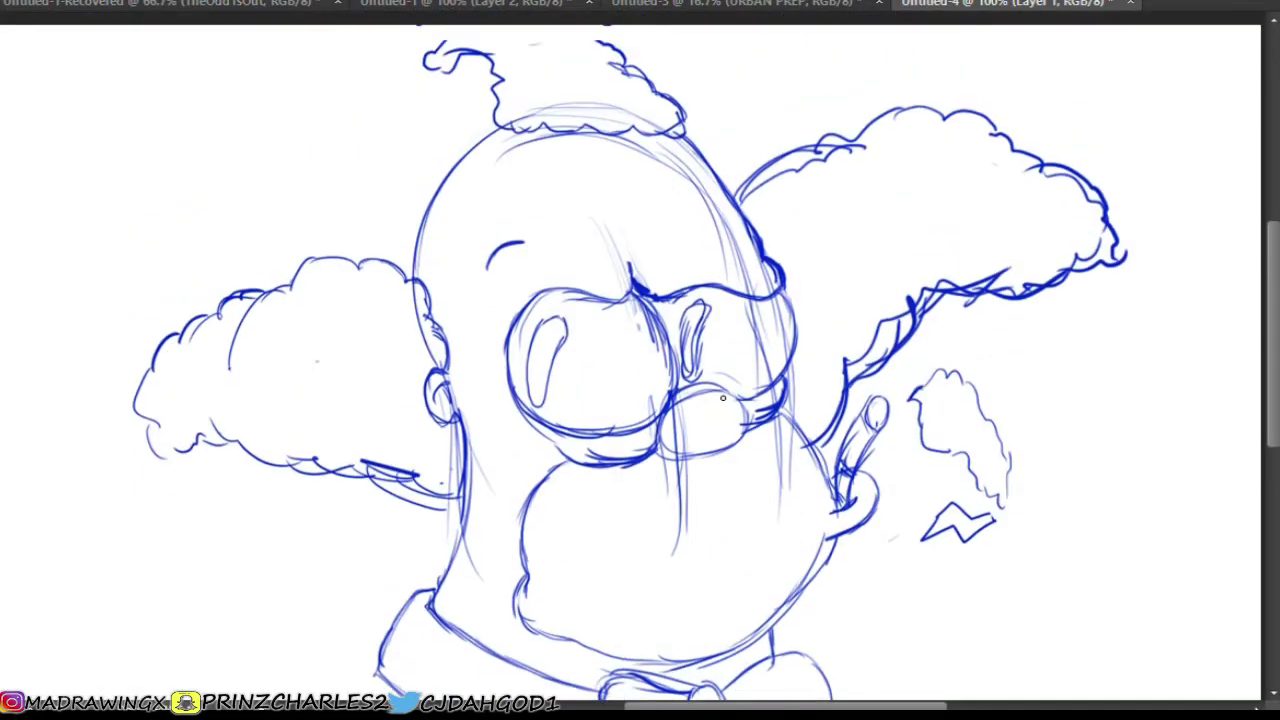
drag(1279, 262, 1258, 265)
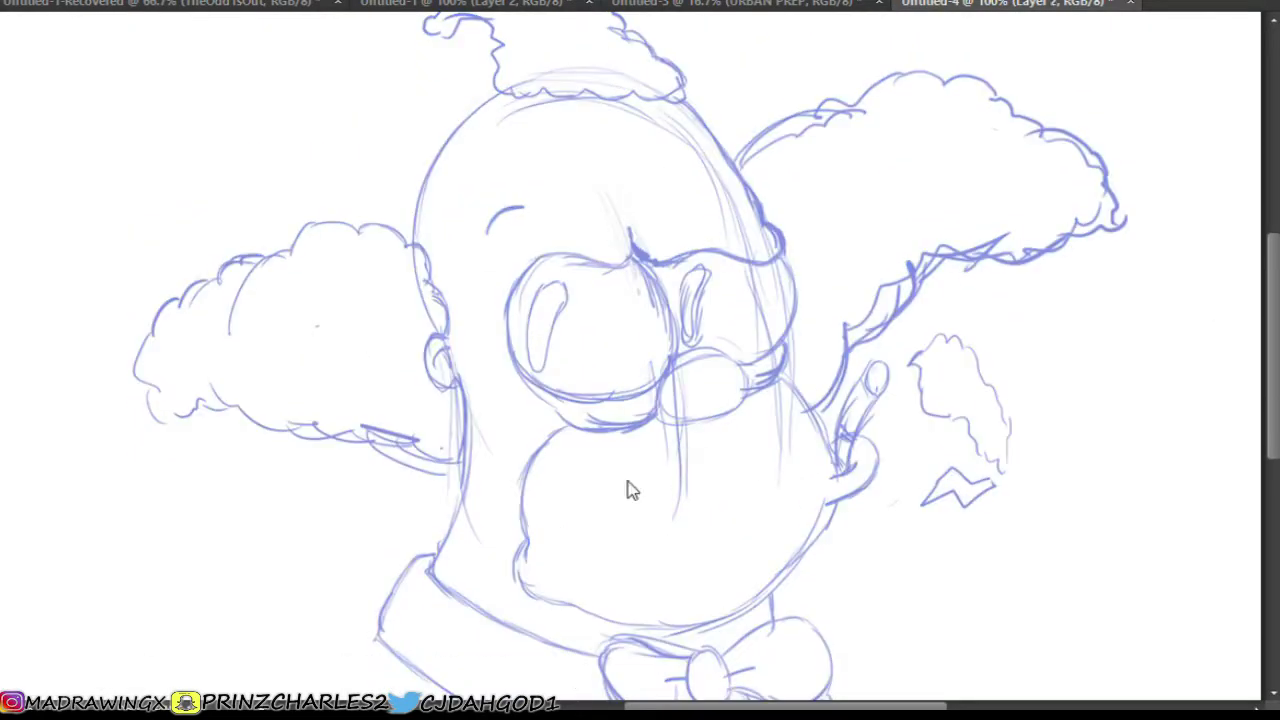
Ink the crease between the eyes, the arched left eyebrow and the right edge of the head in thick black over the sketch
click(786, 281)
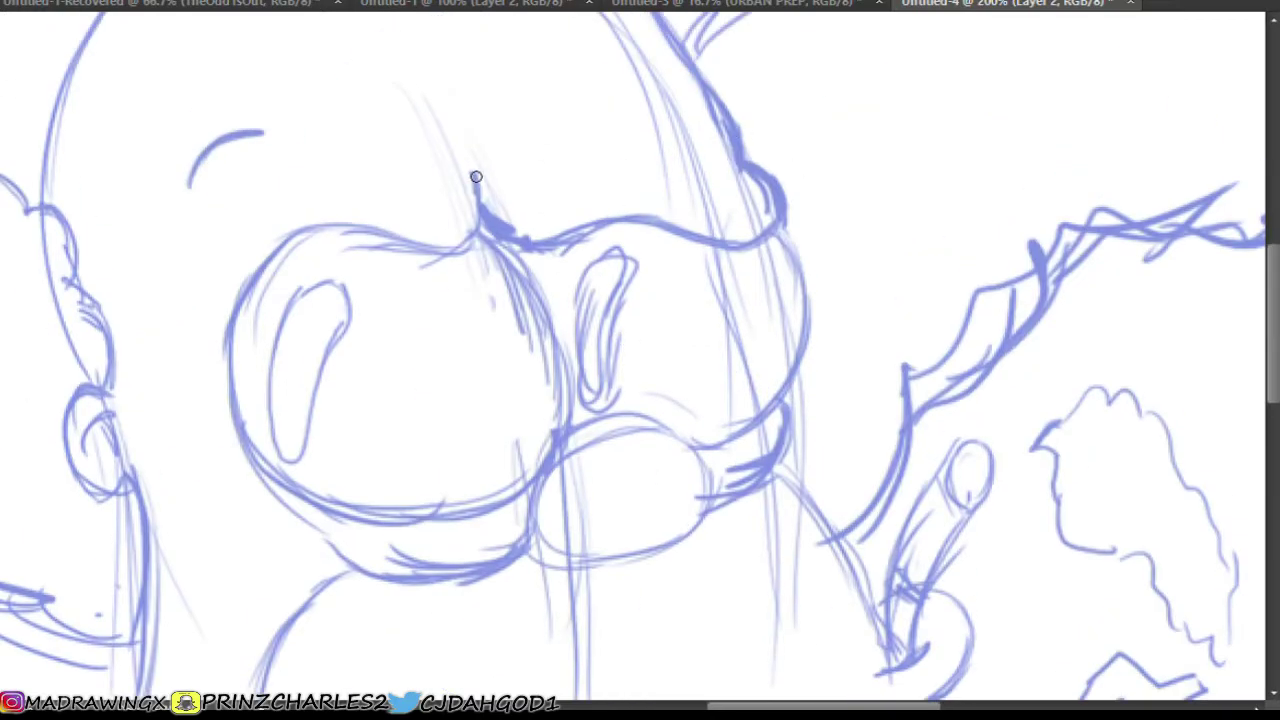
mouse_move(472, 169)
mouse_down()
mouse_move(478, 216)
mouse_move(449, 243)
mouse_up()
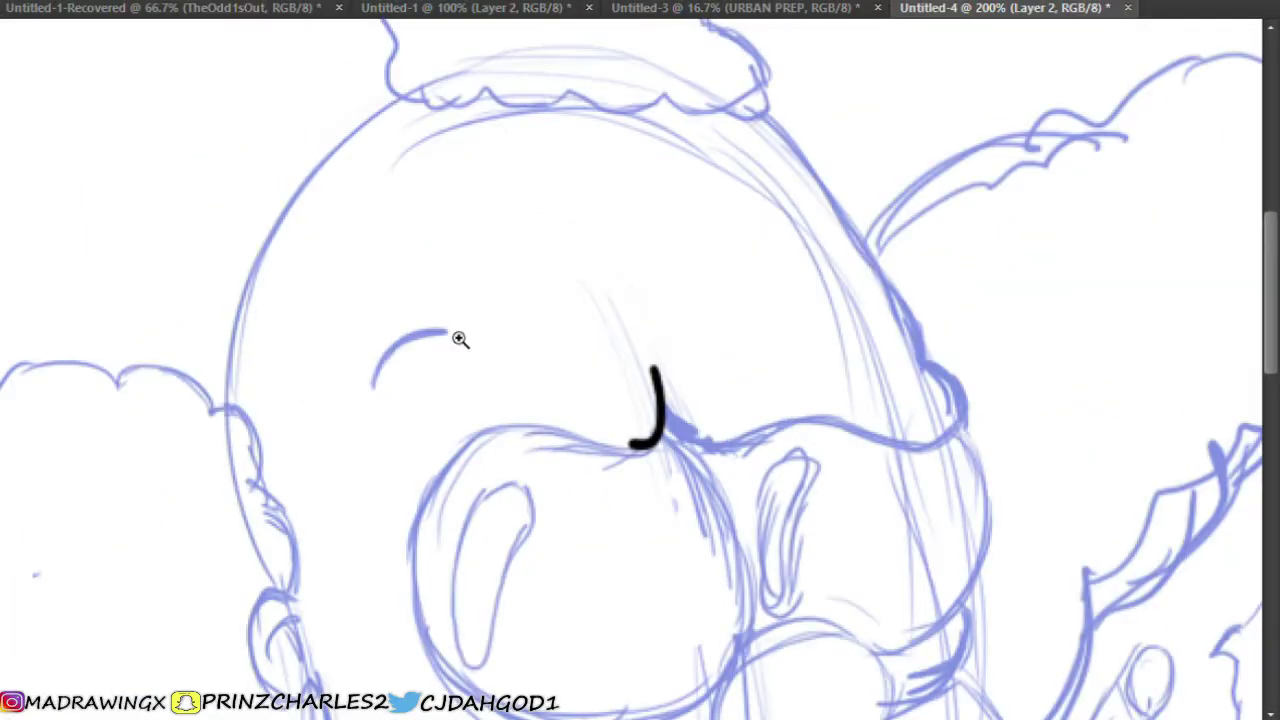
drag(448, 328, 450, 328)
mouse_move(766, 114)
mouse_down()
mouse_move(960, 412)
mouse_move(660, 445)
mouse_up()
Ink the outlines of both large eyes and the round nose in black over the blue sketch
scroll(660, 445, down, 4)
mouse_move(640, 270)
mouse_down()
mouse_move(545, 252)
mouse_move(409, 434)
mouse_move(576, 552)
mouse_move(745, 475)
mouse_move(690, 290)
mouse_move(652, 266)
mouse_up()
mouse_move(948, 252)
mouse_down()
mouse_move(984, 325)
mouse_move(882, 491)
mouse_up()
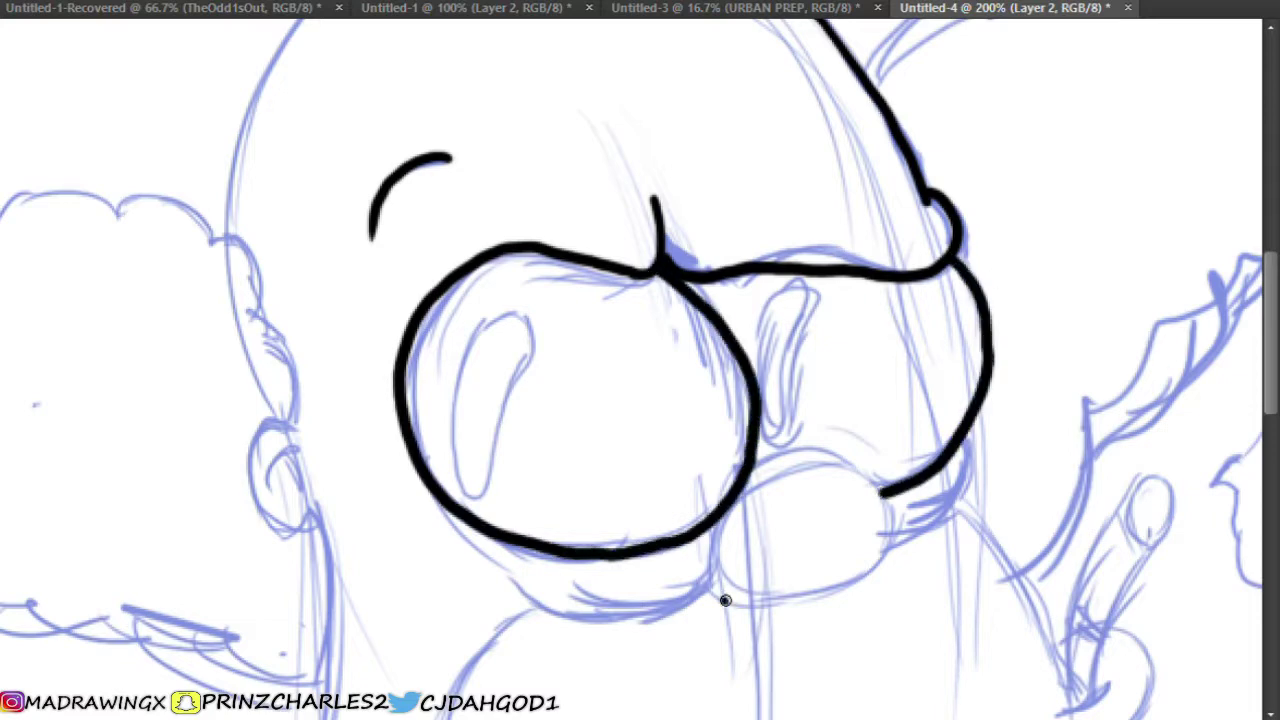
mouse_move(725, 600)
mouse_down()
mouse_move(780, 452)
mouse_move(882, 550)
mouse_move(740, 606)
mouse_move(718, 596)
mouse_up()
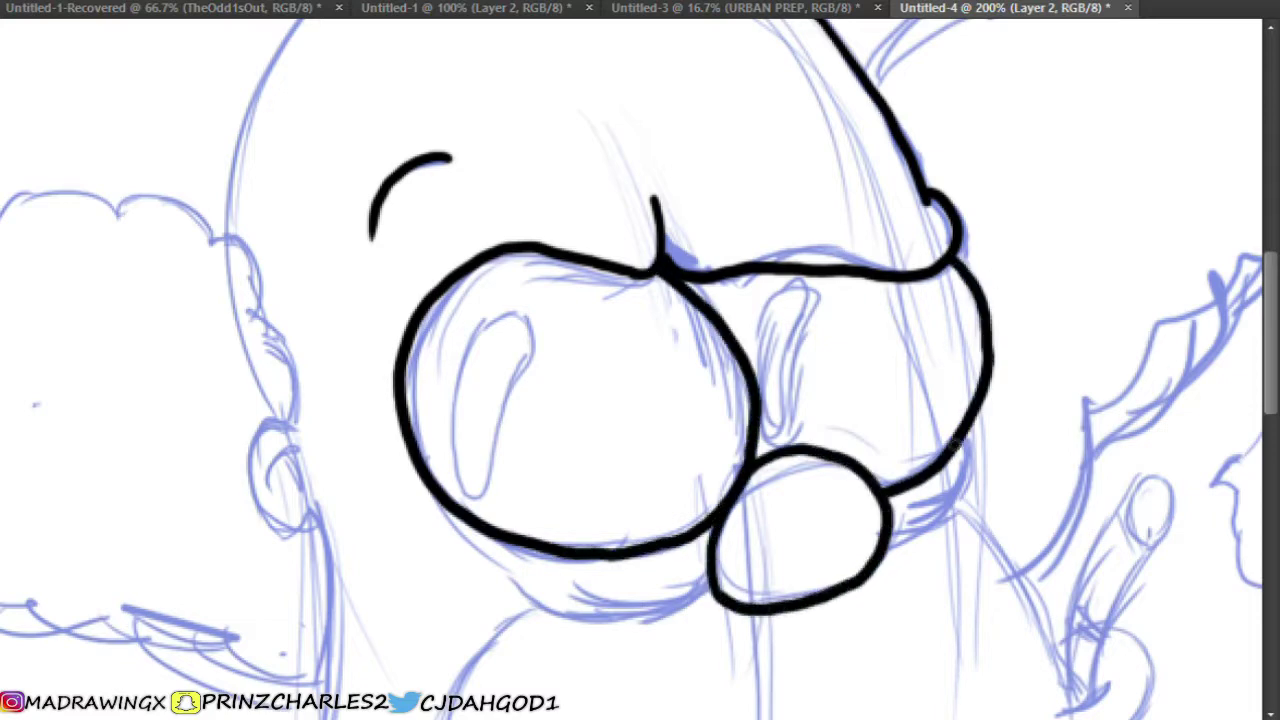
Ink the bags beneath both eyes and a narrow curved pupil inside each eye
mouse_move(972, 432)
mouse_down()
mouse_move(905, 548)
mouse_move(885, 548)
mouse_up()
drag(706, 588, 520, 585)
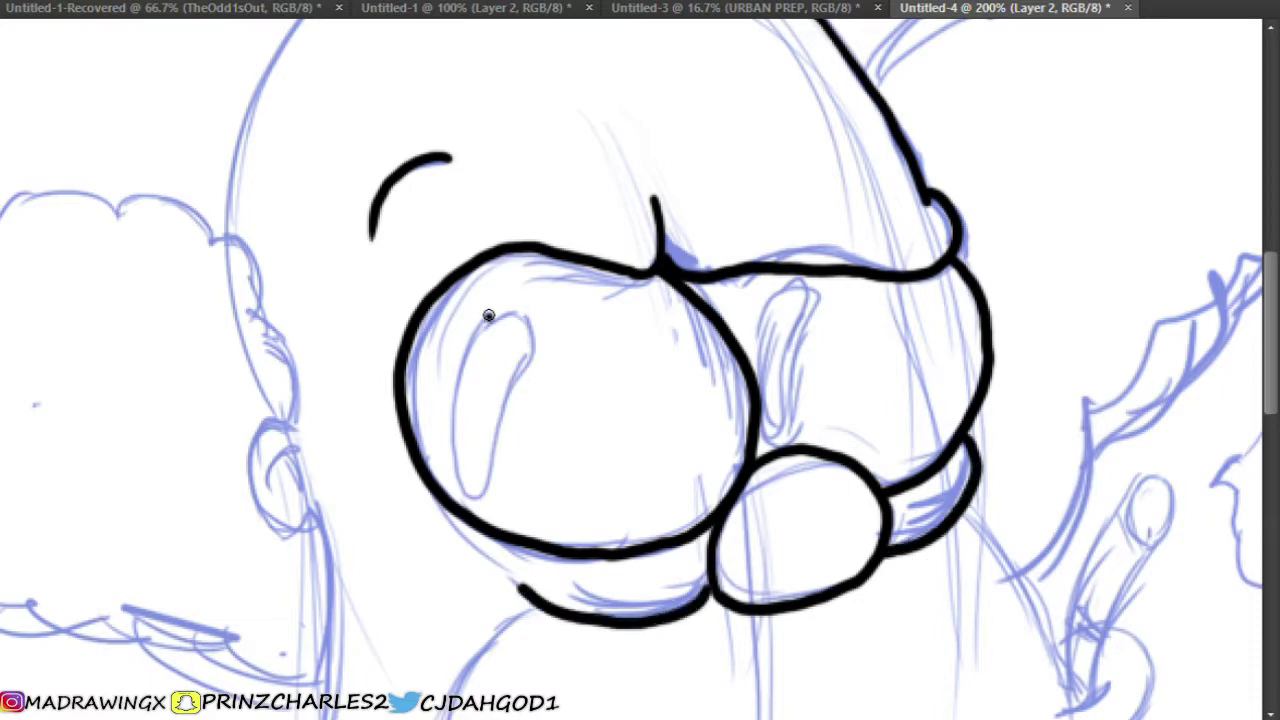
mouse_move(488, 315)
mouse_down()
mouse_move(528, 335)
mouse_move(490, 312)
mouse_up()
mouse_move(800, 296)
mouse_down()
mouse_move(775, 404)
mouse_move(840, 295)
mouse_move(805, 300)
mouse_up()
Ink the left edge of the muzzle, the right cheek line and the curled mouth corner around the cigar
scroll(805, 300, down, 3)
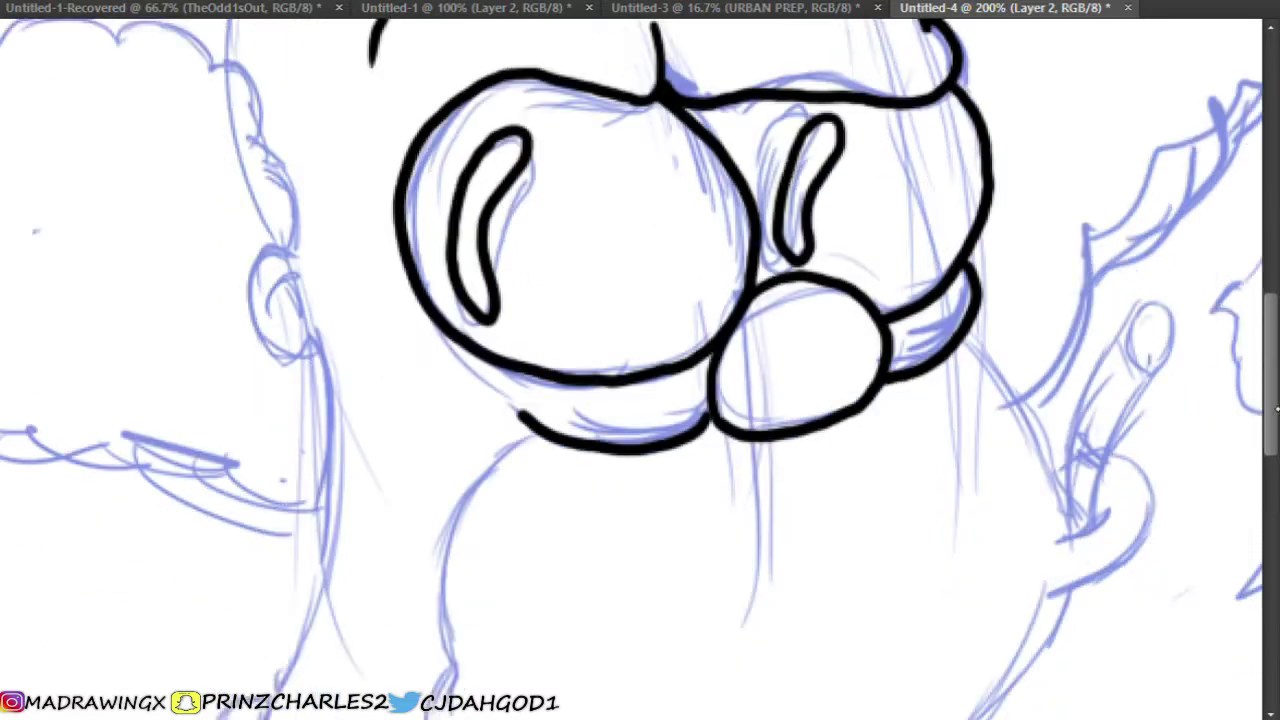
scroll(805, 300, down, 4)
mouse_move(540, 195)
mouse_down()
mouse_move(437, 343)
mouse_move(457, 536)
mouse_up()
mouse_move(958, 92)
mouse_down()
mouse_move(1010, 165)
mouse_move(1057, 288)
mouse_up()
mouse_move(1040, 234)
mouse_down()
mouse_move(1068, 224)
mouse_move(1100, 340)
mouse_move(1040, 360)
mouse_up()
drag(1105, 268, 1055, 310)
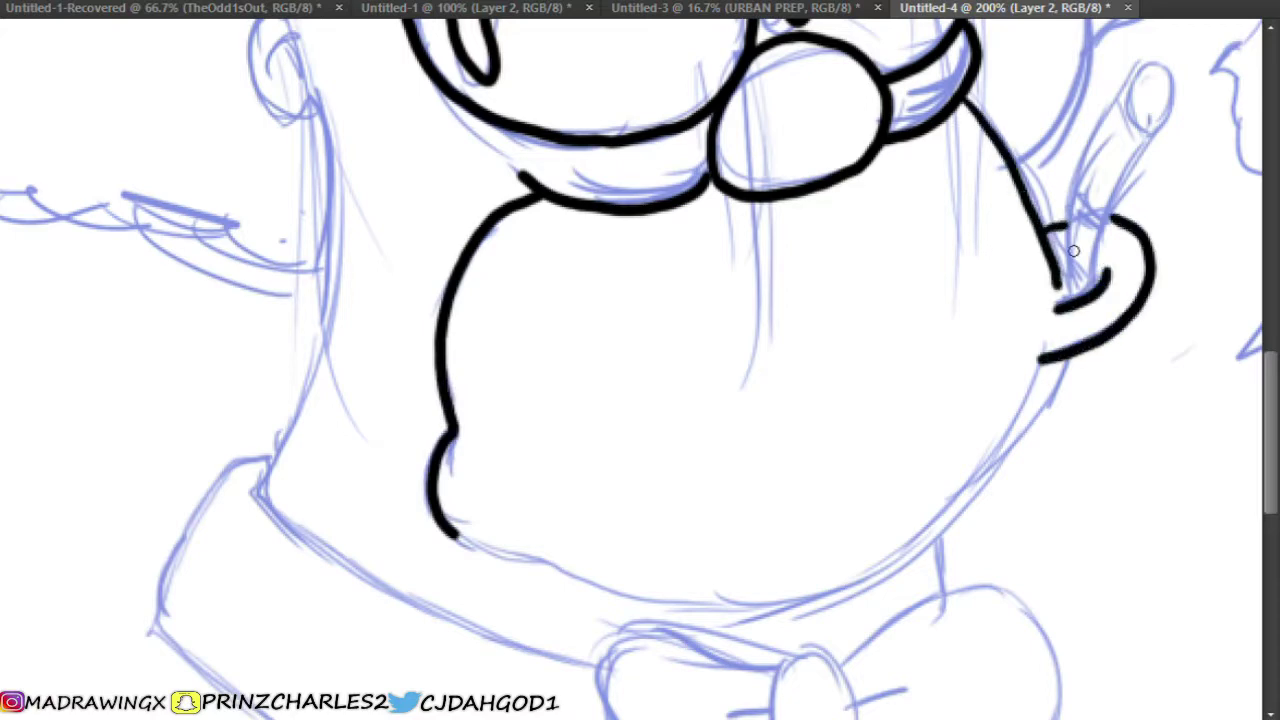
Ink the cigar in the mouth corner with two curved sides, a round tip and a band across it
drag(1130, 80, 1056, 300)
key(ctrl+z)
mouse_move(1125, 84)
mouse_down()
mouse_move(1082, 145)
mouse_move(1058, 305)
mouse_up()
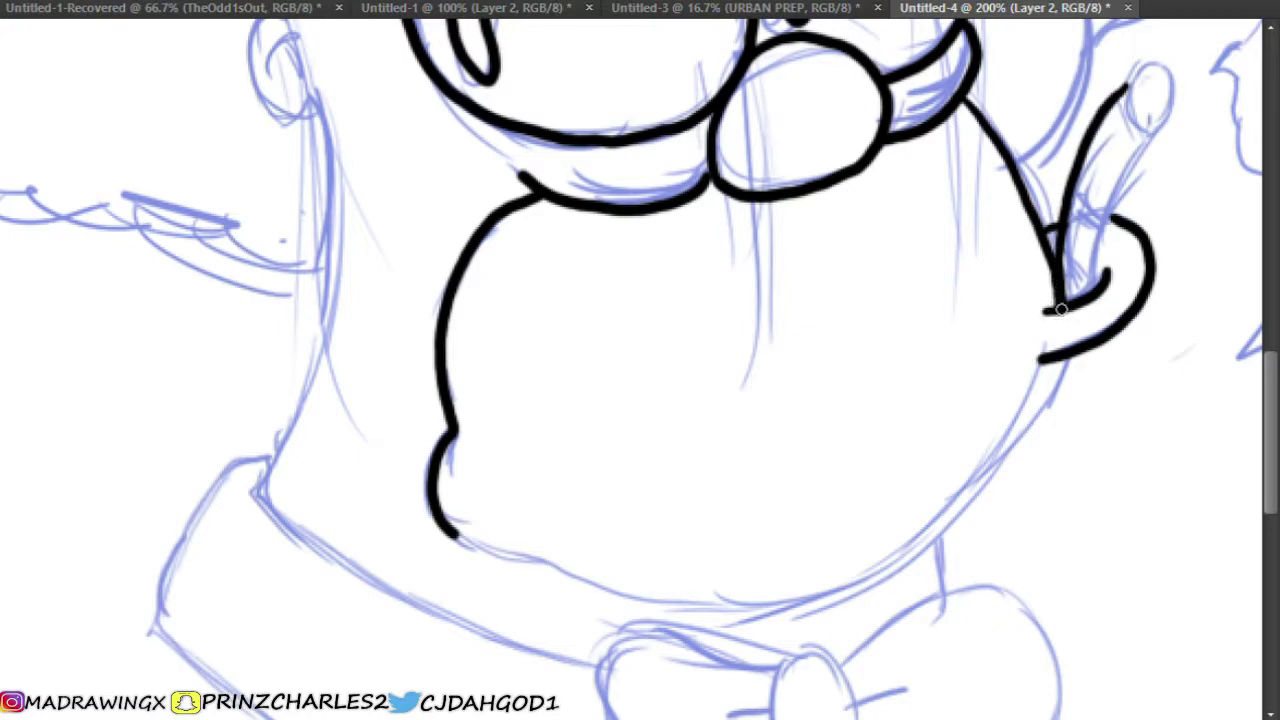
mouse_move(1150, 135)
mouse_down()
mouse_move(1100, 220)
mouse_move(1088, 292)
mouse_up()
mouse_move(1125, 85)
mouse_down()
mouse_move(1165, 130)
mouse_move(1124, 88)
mouse_up()
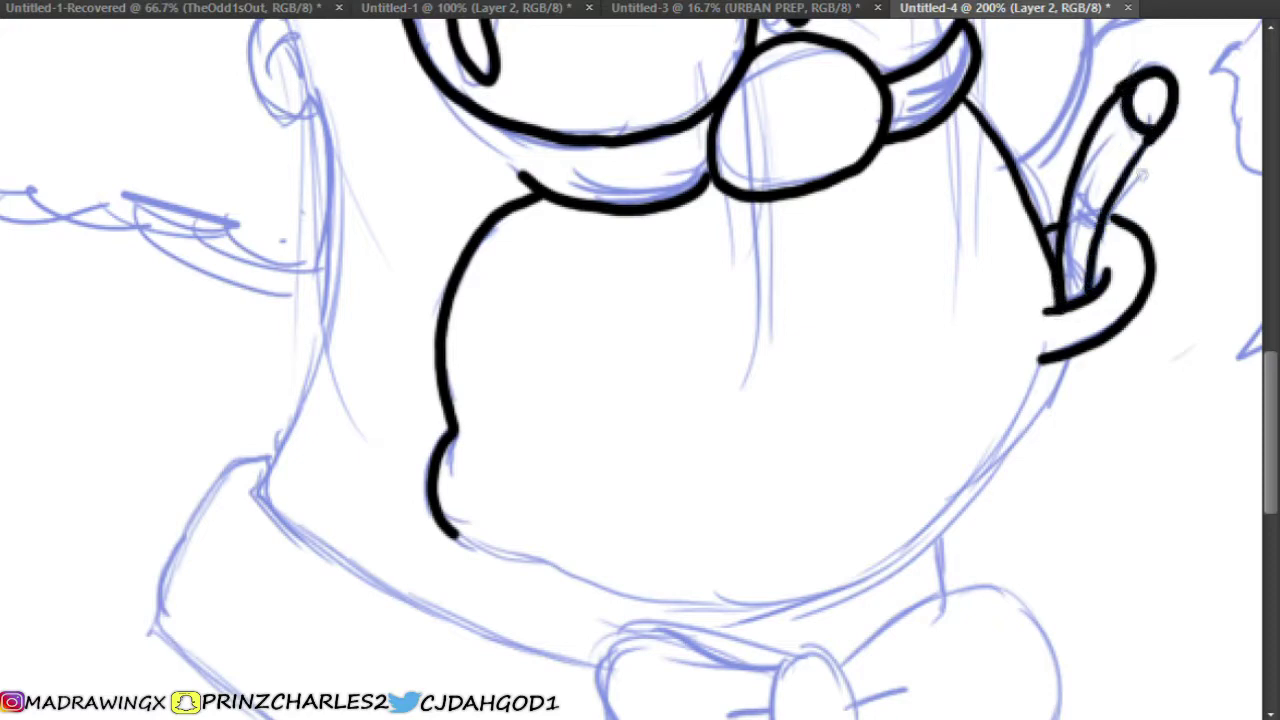
drag(1071, 182, 1103, 208)
Ink the wavy smoke cloud beside the cigar and the small jagged shape below it
scroll(1091, 363, right, 5)
scroll(1091, 363, up, 2)
mouse_move(907, 133)
mouse_down()
mouse_move(1056, 172)
mouse_move(1028, 286)
mouse_move(905, 130)
mouse_up()
drag(925, 418, 1085, 363)
mouse_move(922, 418)
mouse_down()
mouse_move(1013, 410)
mouse_move(1085, 365)
mouse_up()
Ink the lower muzzle contour from the mouth corner around the chin to the left lip
scroll(920, 443, left, 3)
mouse_move(923, 412)
mouse_down()
mouse_move(886, 505)
mouse_move(708, 645)
mouse_up()
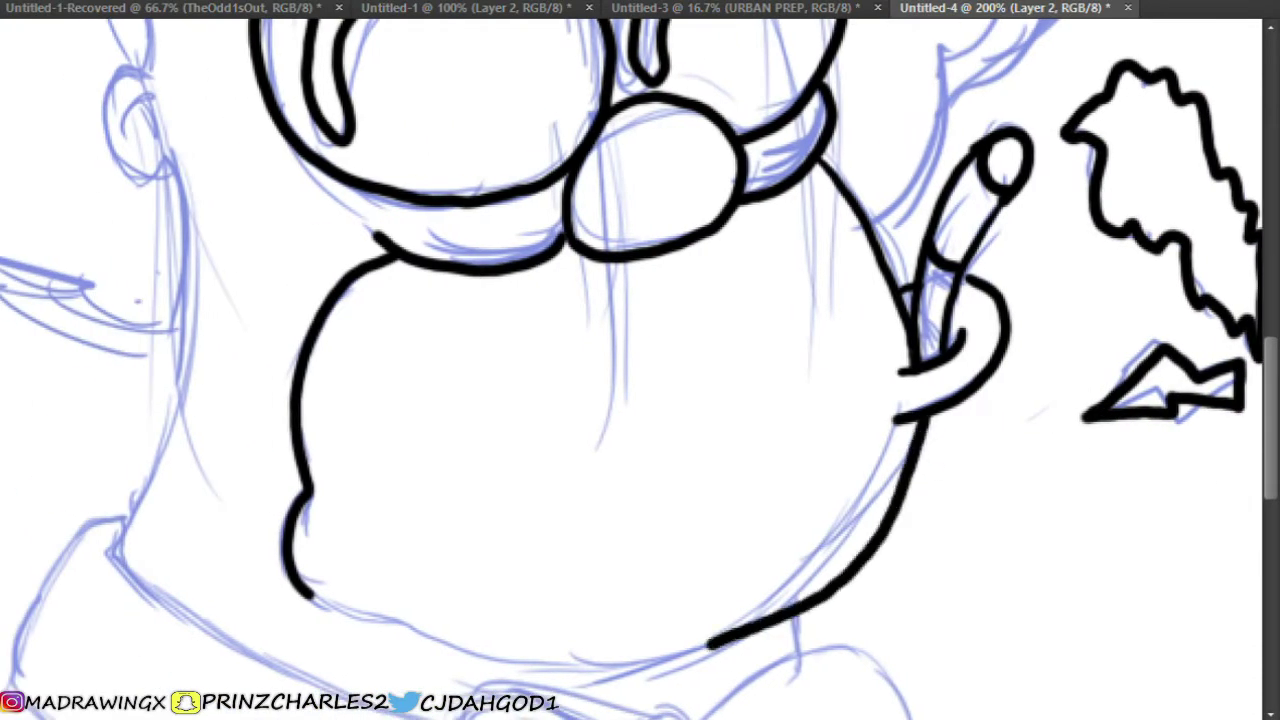
mouse_move(303, 591)
mouse_down()
mouse_move(360, 617)
mouse_move(634, 664)
mouse_move(712, 643)
mouse_up()
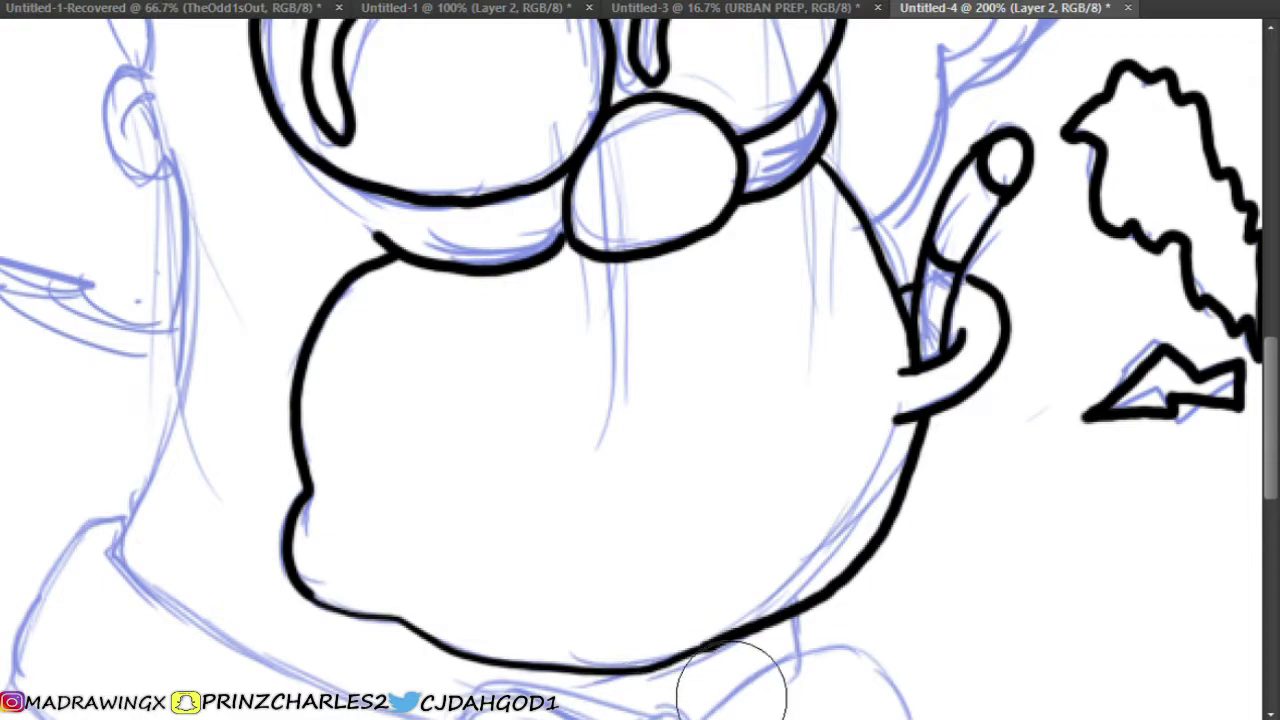
click(698, 686)
key(b)
mouse_move(645, 669)
mouse_down()
mouse_move(737, 634)
mouse_move(646, 670)
mouse_up()
key(ctrl+z)
Ink the short collar edge below the chin and the bow tie with its round knot, two loops and crease lines
scroll(1171, 457, down, 4)
drag(792, 420, 795, 470)
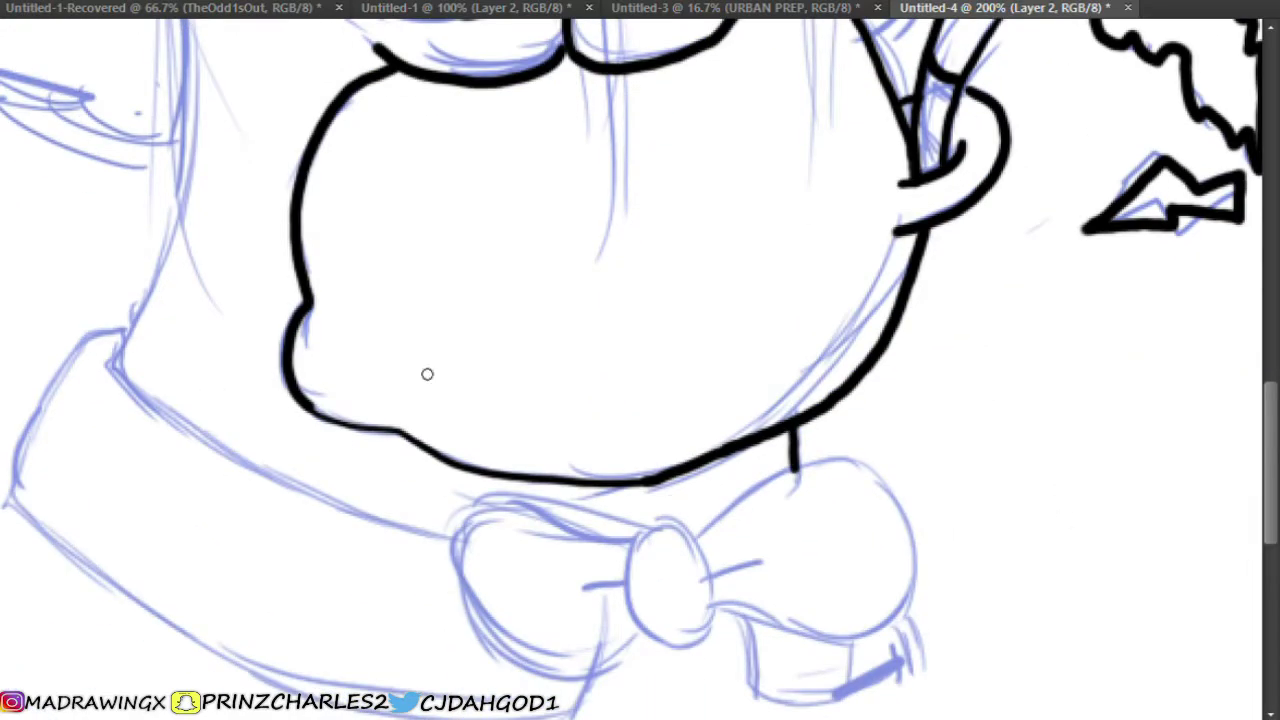
click(205, 63)
click(205, 63)
click(758, 456)
click(758, 456)
scroll(460, 317, down, 5)
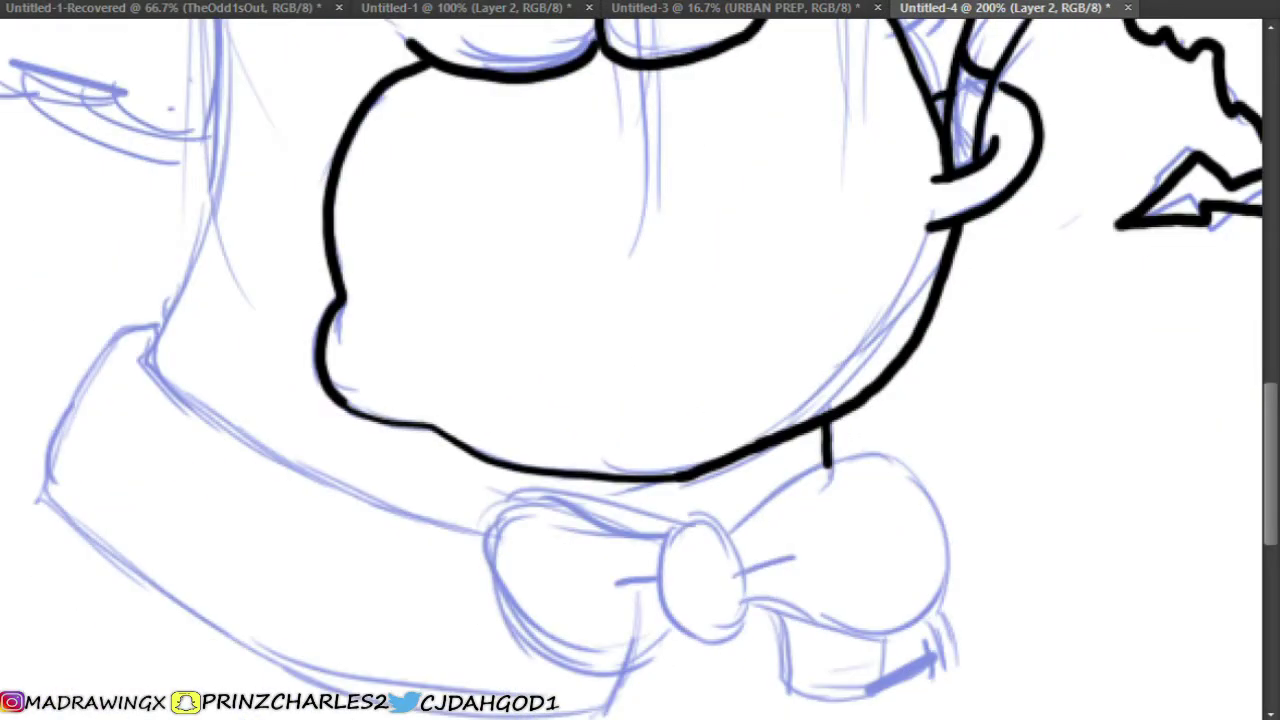
mouse_move(729, 463)
mouse_down()
mouse_move(776, 413)
mouse_move(945, 452)
mouse_move(800, 555)
mouse_move(746, 527)
mouse_move(736, 480)
mouse_move(652, 505)
mouse_move(748, 540)
mouse_move(745, 515)
mouse_up()
drag(752, 500, 812, 479)
mouse_move(657, 457)
mouse_down()
mouse_move(505, 420)
mouse_move(670, 568)
mouse_move(680, 560)
mouse_up()
drag(650, 505, 616, 527)
Ink the small collar tip beneath the right bow loop and the wide shirt collar around the neck
mouse_move(760, 536)
mouse_down()
mouse_move(808, 618)
mouse_move(893, 566)
mouse_up()
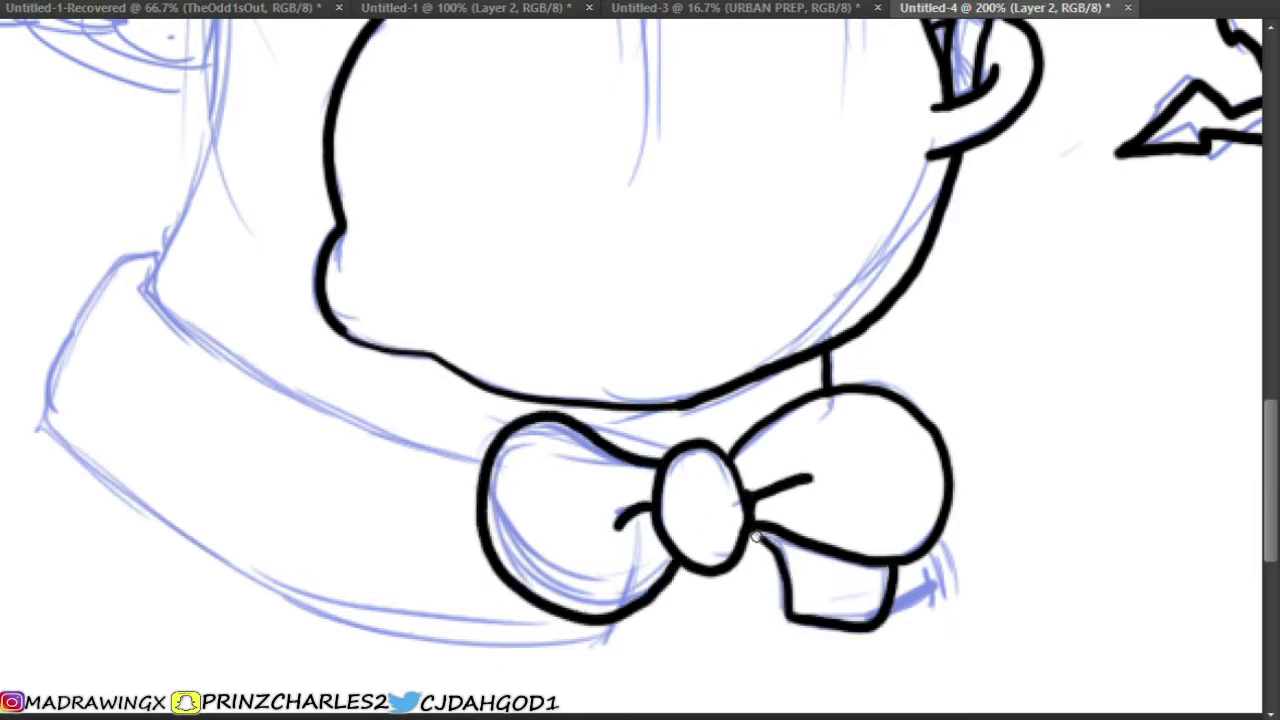
mouse_move(160, 259)
mouse_down()
mouse_move(274, 392)
mouse_move(485, 467)
mouse_up()
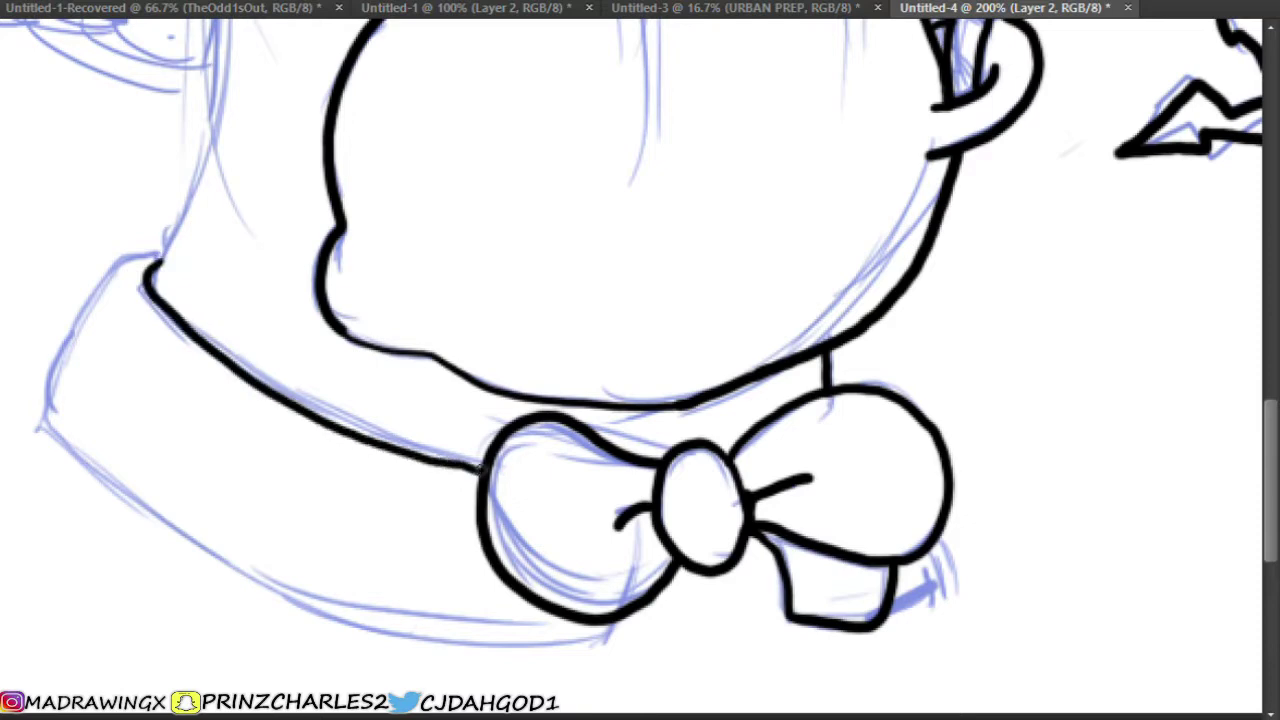
mouse_move(163, 270)
mouse_down()
mouse_move(443, 263)
mouse_move(365, 300)
mouse_move(366, 466)
mouse_move(409, 503)
mouse_move(662, 635)
mouse_move(884, 662)
mouse_move(896, 622)
mouse_up()
Ink the left side of the neck down to the collar and the ear with its inner curve
scroll(773, 433, up, 3)
scroll(773, 433, up, 6)
mouse_move(467, 258)
mouse_down()
mouse_move(445, 365)
mouse_move(505, 505)
mouse_move(442, 688)
mouse_up()
drag(464, 284, 468, 445)
Ink the scalloped outline of the left hair tuft from the ear around to the neck
scroll(450, 330, up, 3)
mouse_move(428, 322)
mouse_down()
mouse_move(350, 222)
mouse_move(281, 241)
mouse_up()
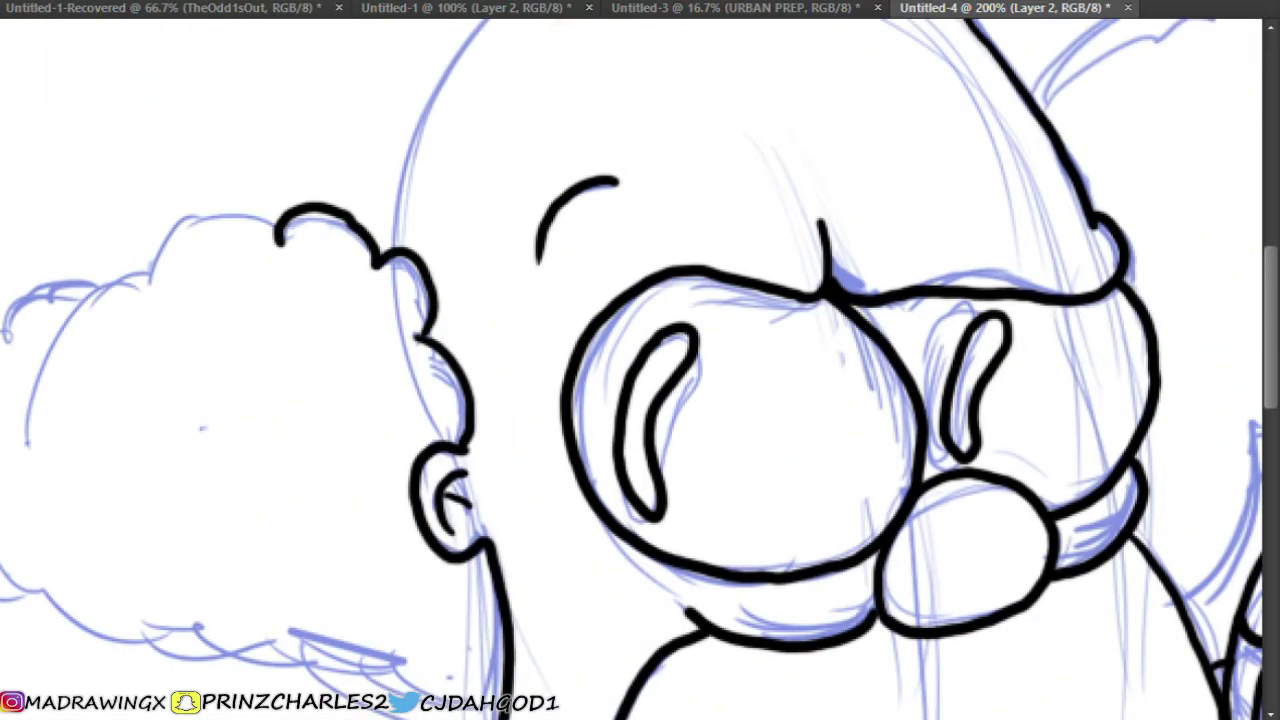
drag(437, 510, 667, 341)
mouse_move(713, 612)
mouse_down()
mouse_move(552, 468)
mouse_move(365, 455)
mouse_move(228, 375)
mouse_up()
mouse_move(252, 428)
mouse_down()
mouse_move(84, 428)
mouse_move(95, 390)
mouse_up()
mouse_move(122, 392)
mouse_down()
mouse_move(102, 278)
mouse_move(190, 165)
mouse_move(375, 100)
mouse_move(417, 37)
mouse_move(505, 45)
mouse_up()
Ink the left contour of the forehead and the scalloped hair tuft on top of the head
scroll(640, 360, up, 5)
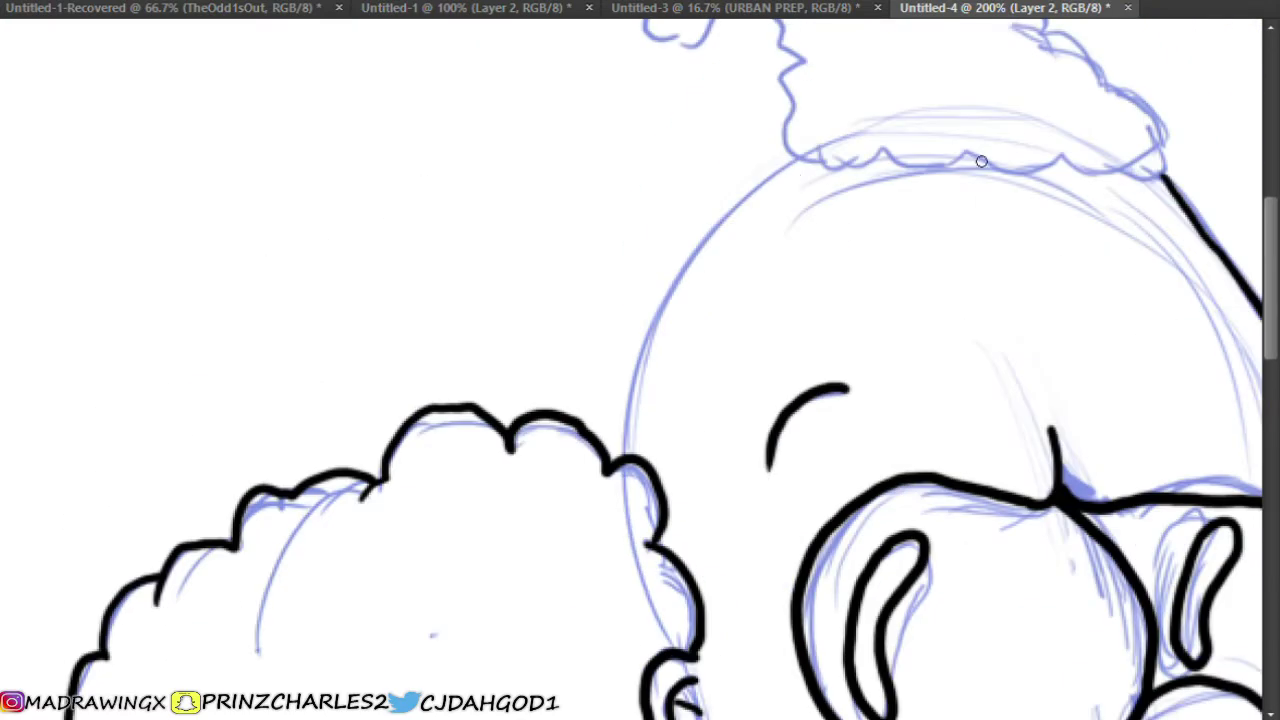
mouse_move(800, 150)
mouse_down()
mouse_move(664, 288)
mouse_move(628, 456)
mouse_up()
scroll(628, 456, right, 5)
scroll(640, 360, up, 2)
mouse_move(455, 158)
mouse_down()
mouse_move(534, 300)
mouse_move(766, 312)
mouse_move(797, 220)
mouse_move(625, 90)
mouse_move(340, 150)
mouse_move(462, 165)
mouse_up()
Ink the large scalloped hair tuft on the right side of the head, from the forehead edge around to the cheek
scroll(422, 442, right, 8)
mouse_move(422, 440)
mouse_down()
mouse_move(670, 325)
mouse_move(905, 283)
mouse_move(1010, 340)
mouse_move(1203, 534)
mouse_move(995, 630)
mouse_move(845, 625)
mouse_up()
scroll(604, 581, down, 5)
drag(604, 583, 848, 252)
scroll(1068, 460, down, 8)
key(ctrl+0)
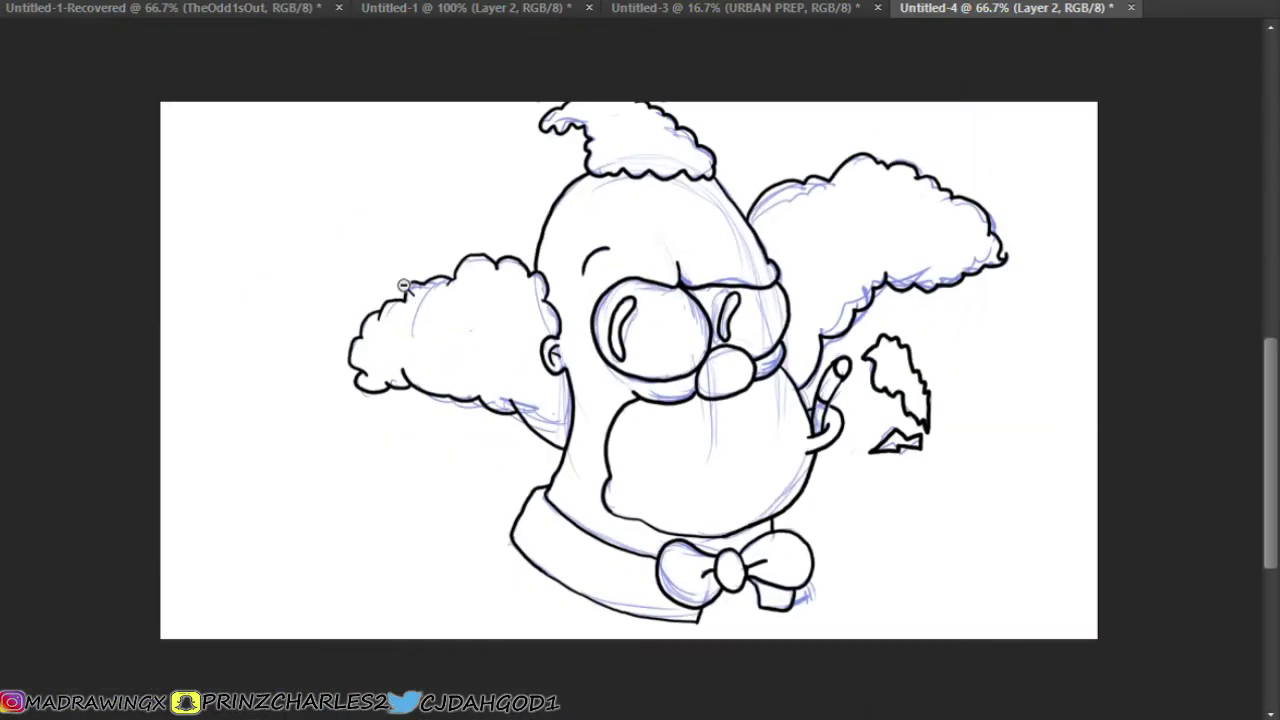
key(ctrl+comma)
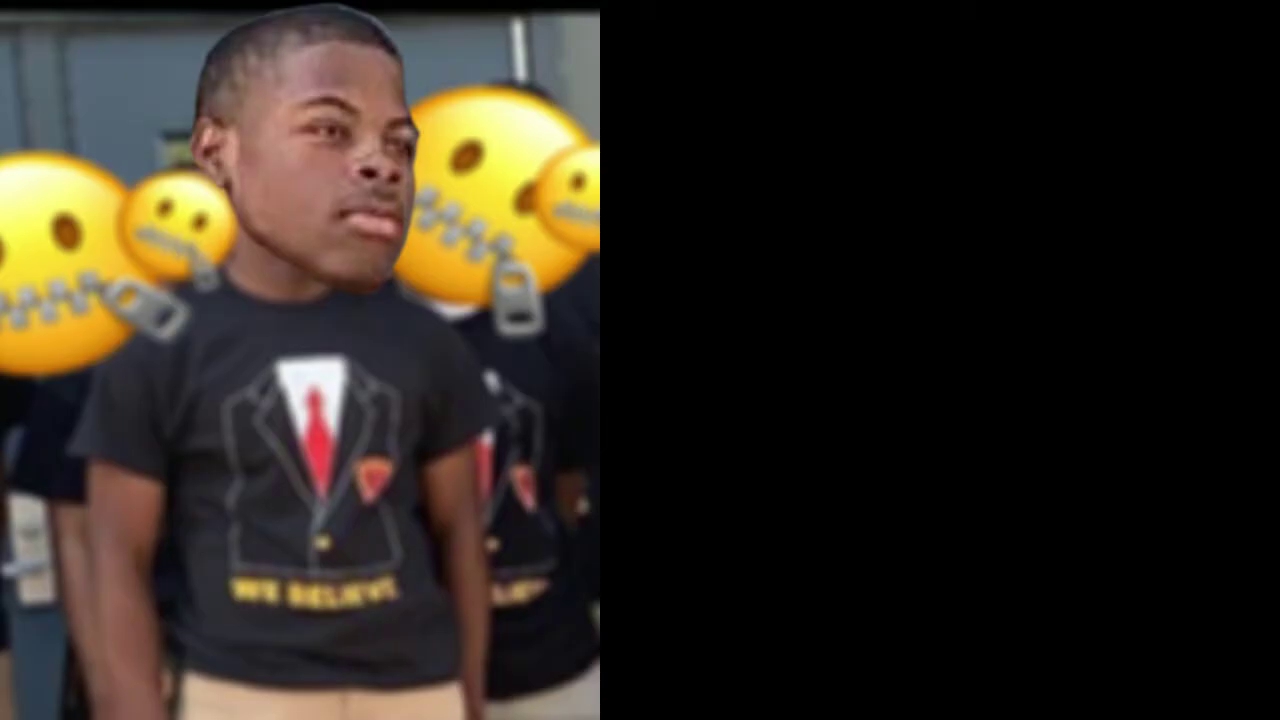